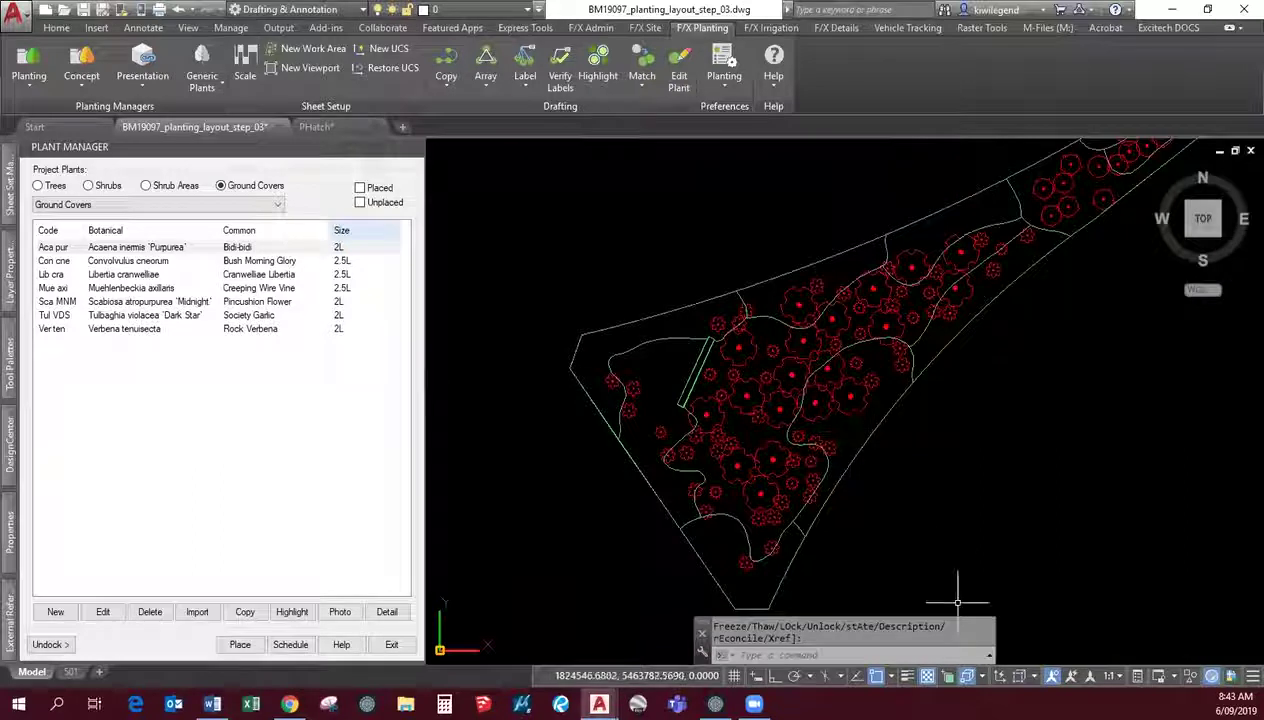
Step: Turn on lineweight display so the planting bed outlines show thick in the planting layout drawing
click(924, 676)
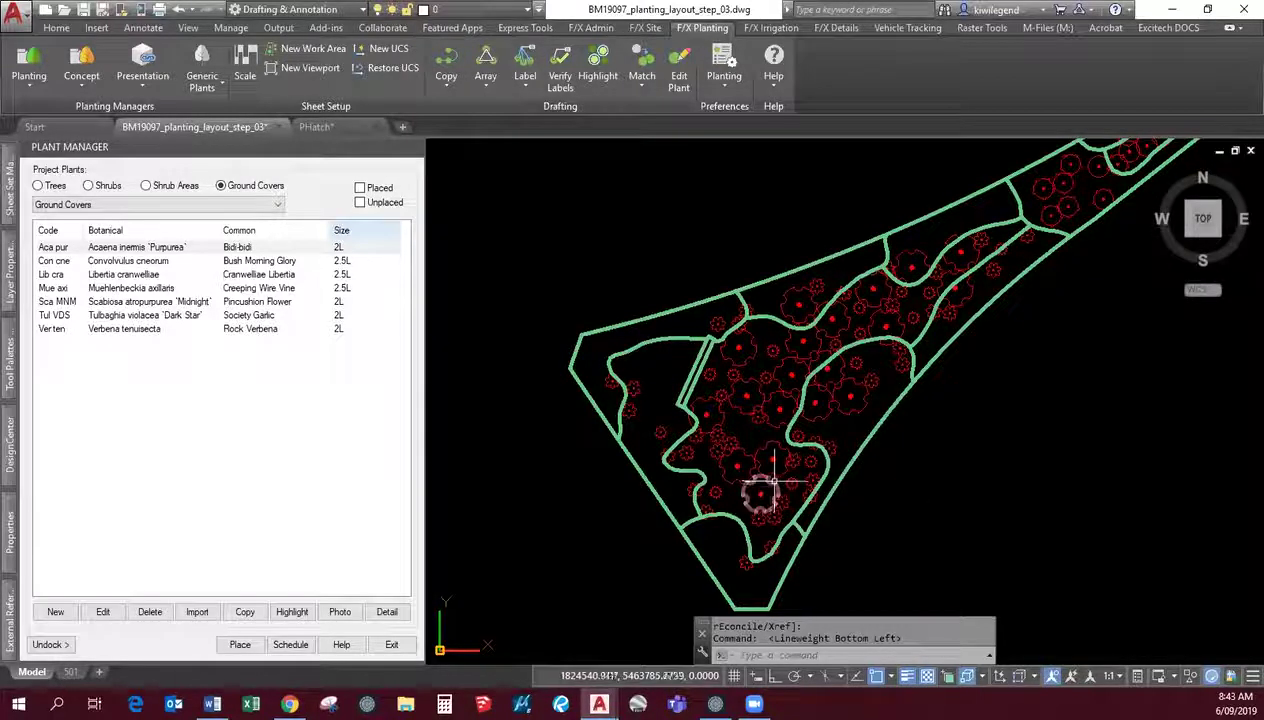
scroll(765, 490, up, 5)
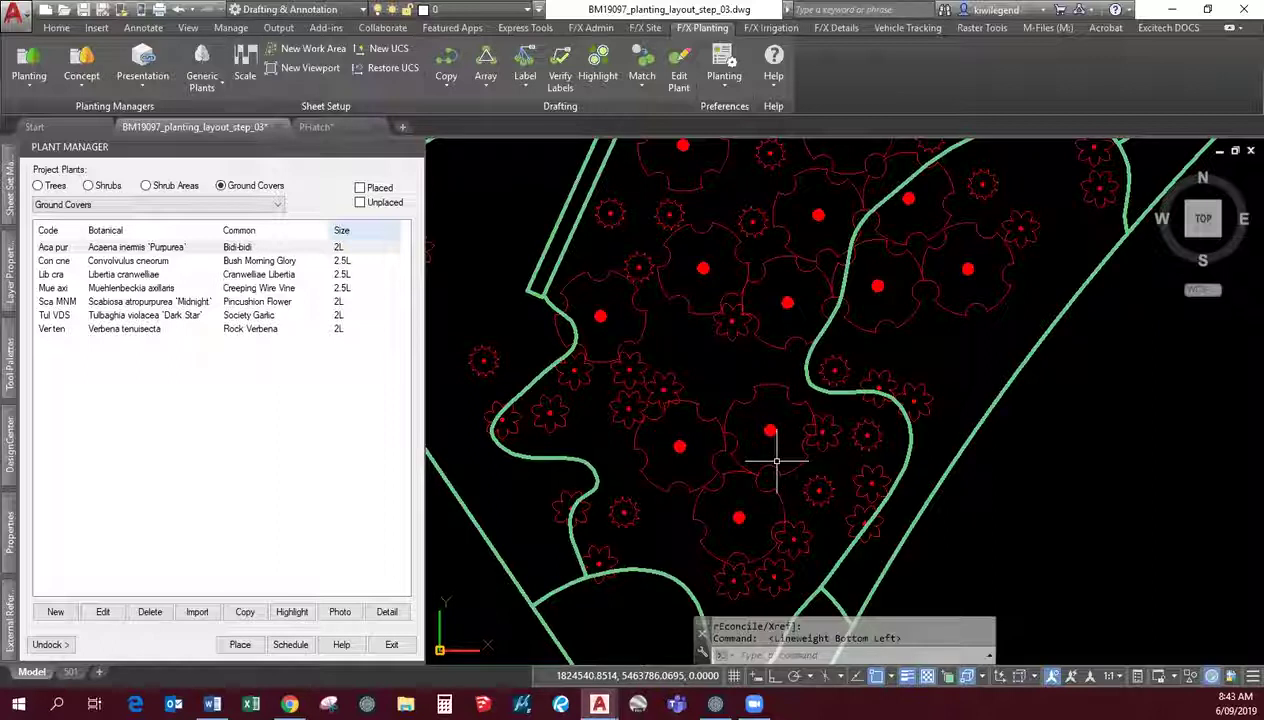
scroll(776, 462, down, 6)
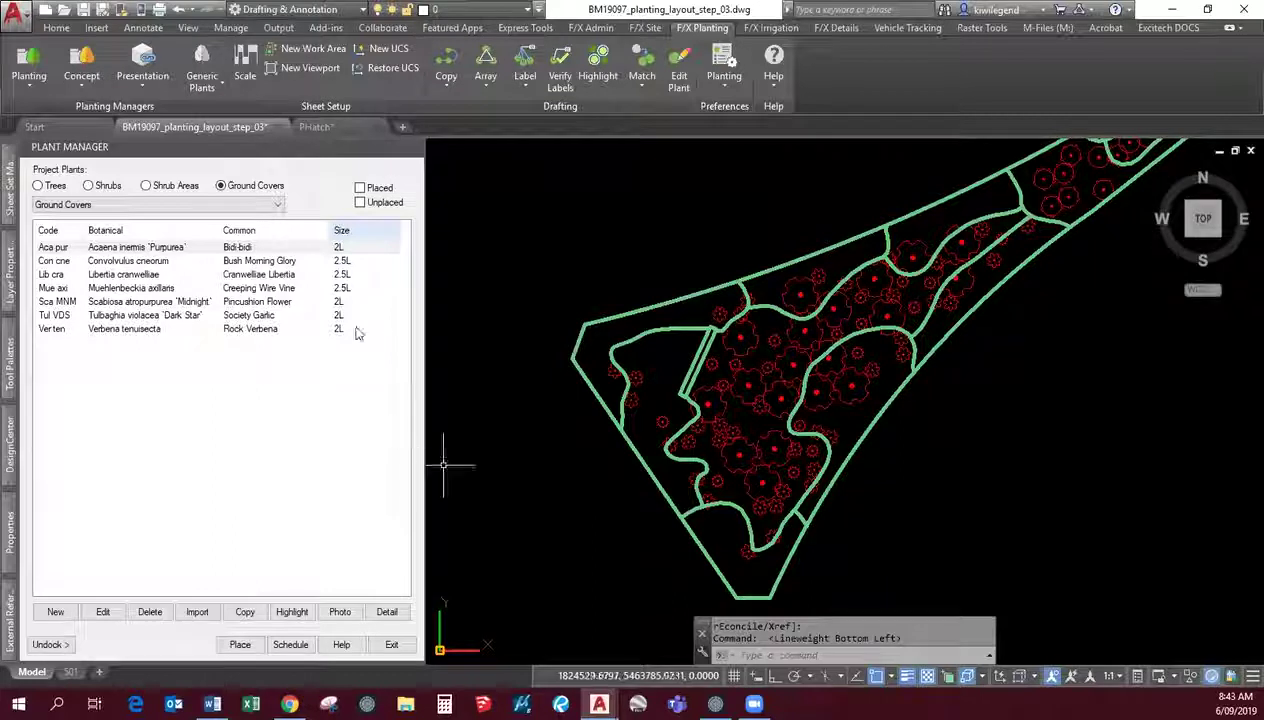
Step: Place Muehlenbeckia axillaris as ground cover hatch in the curved bed along the lower-right site boundary
click(107, 290)
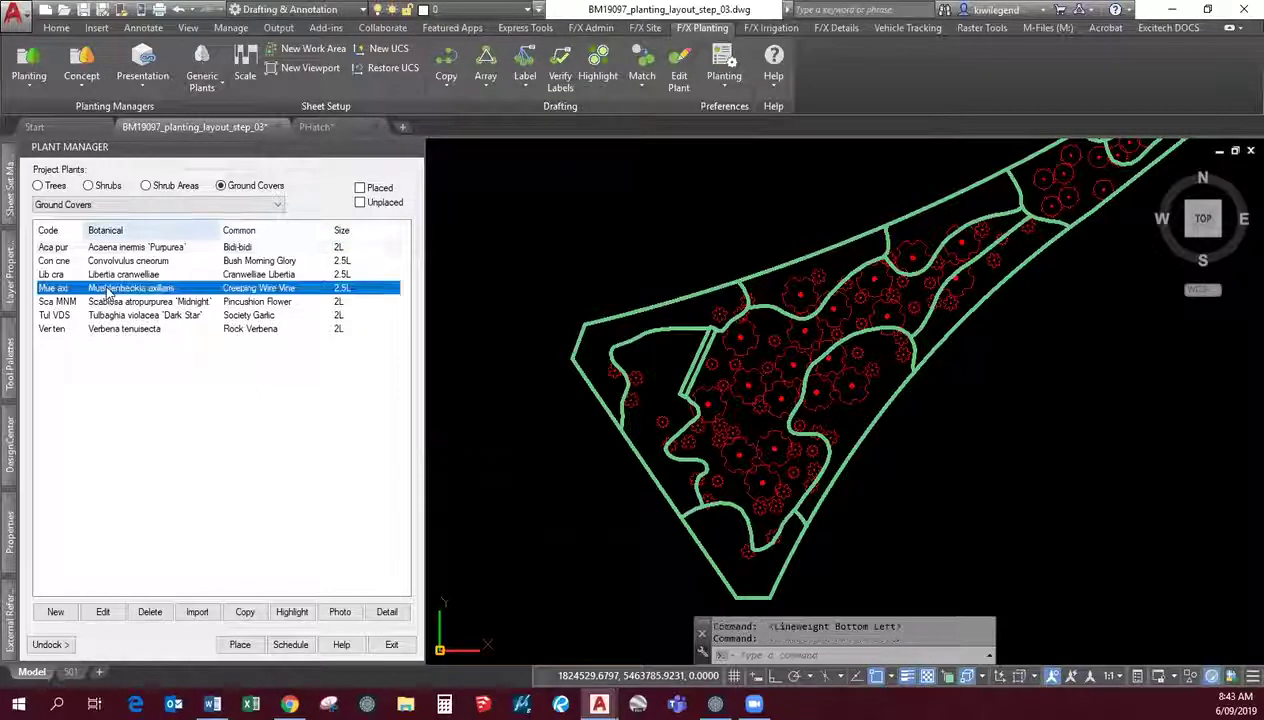
click(240, 644)
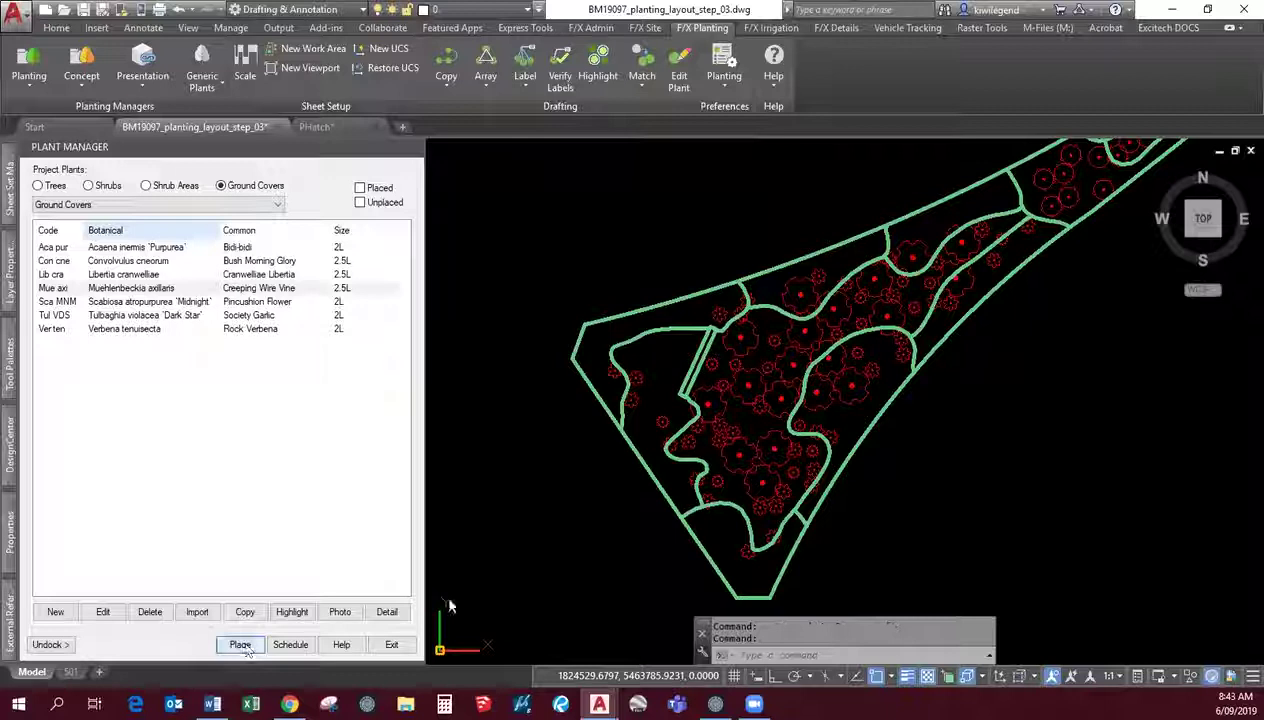
click(877, 432)
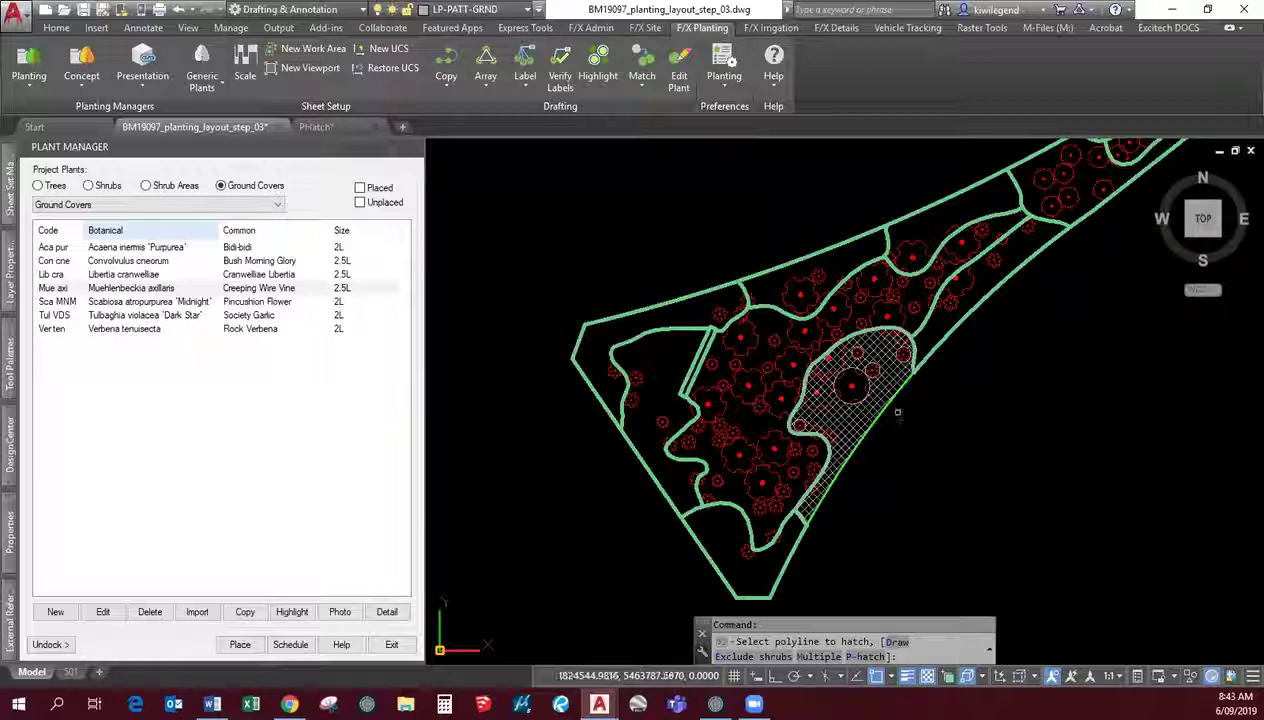
Step: Examine how the new ground cover hatch treats shrubs inside the bed and those crossing its edge, then end placement
scroll(897, 411, up, 5)
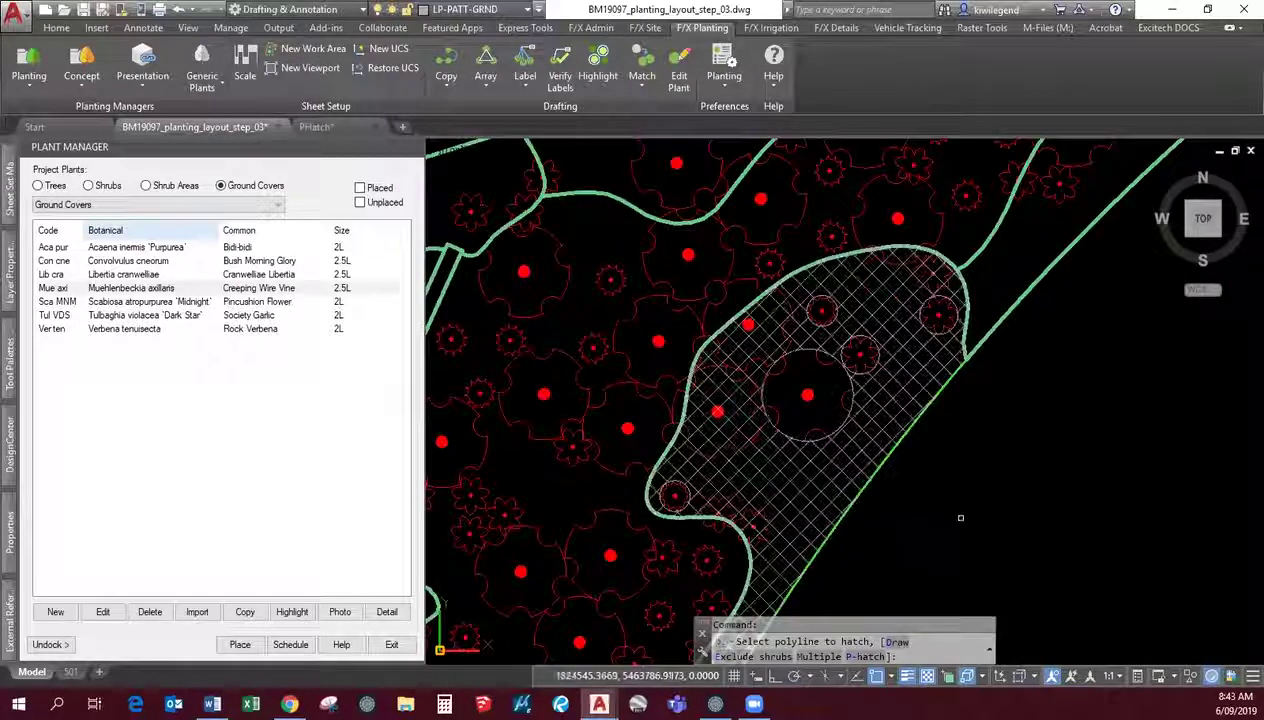
scroll(916, 483, up, 2)
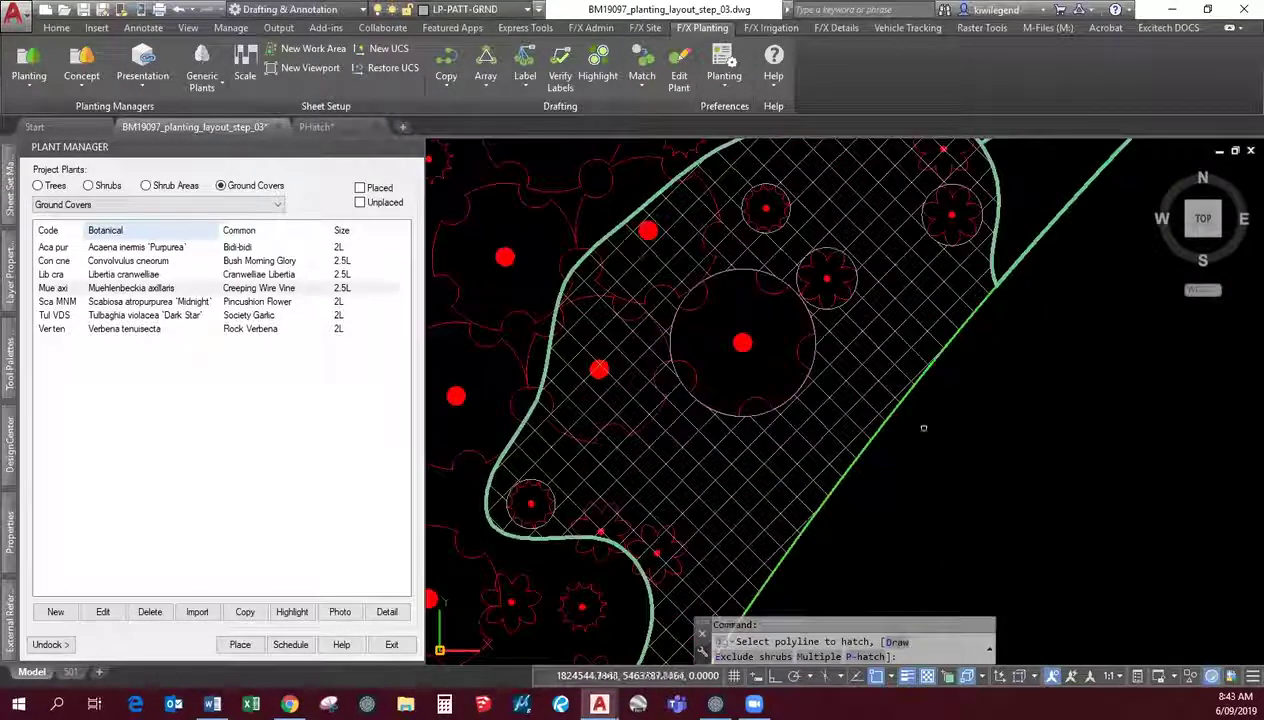
middle_drag(918, 421, 1047, 443)
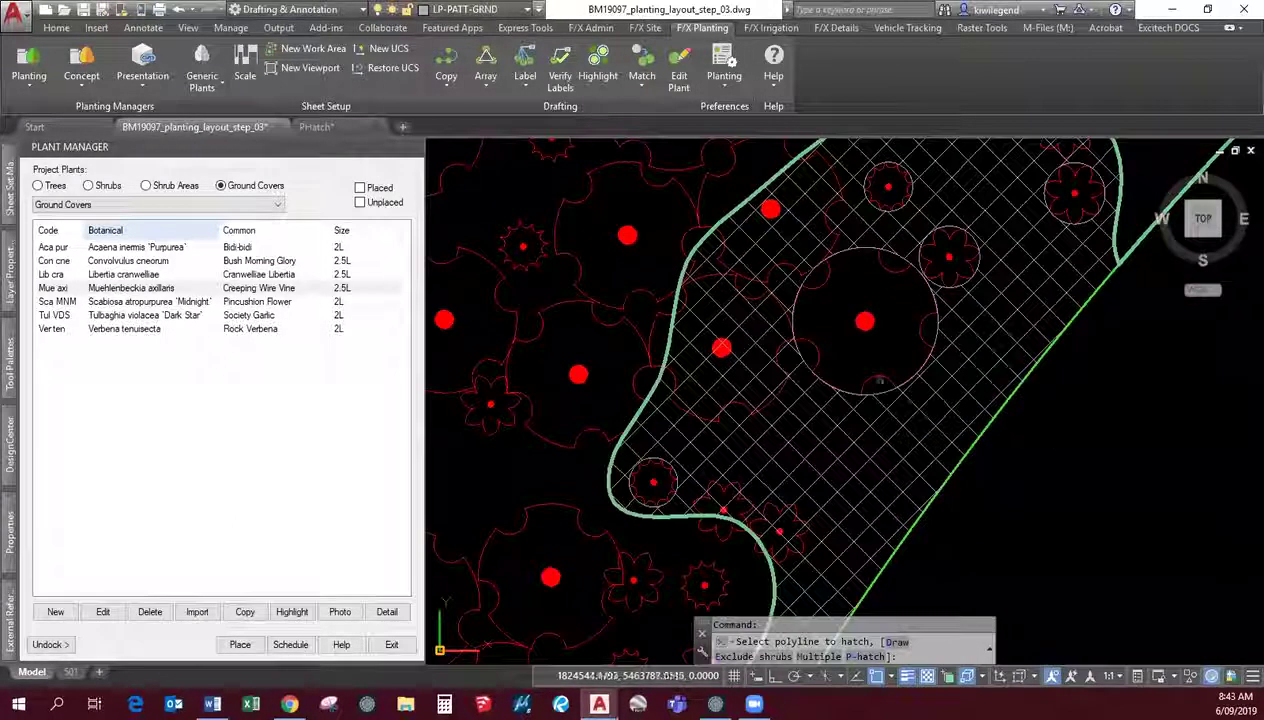
scroll(748, 324, up, 2)
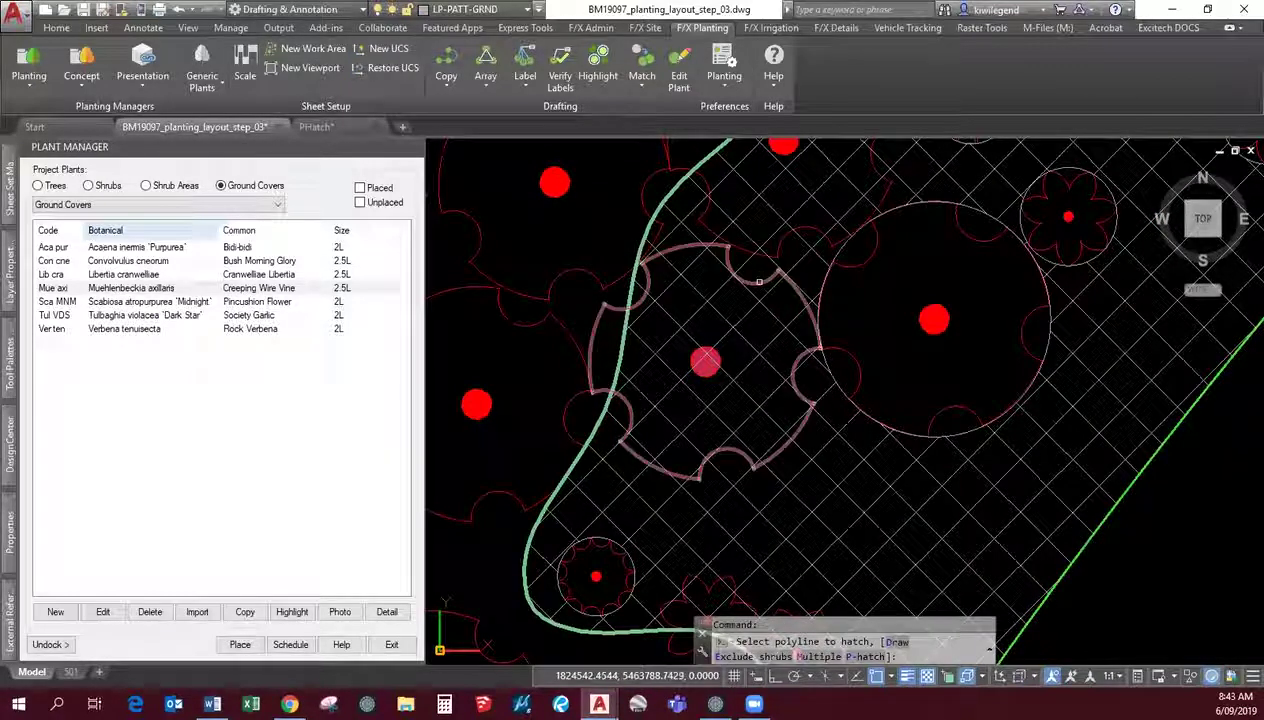
click(757, 285)
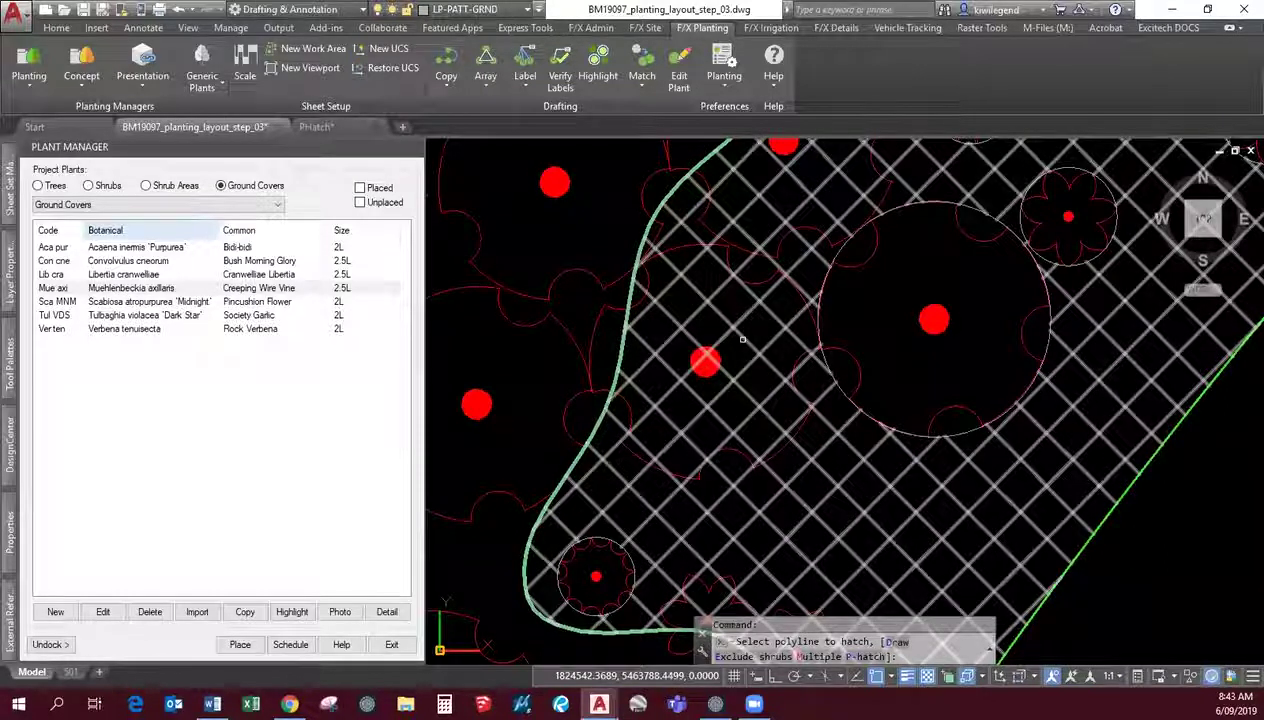
scroll(743, 340, down, 2)
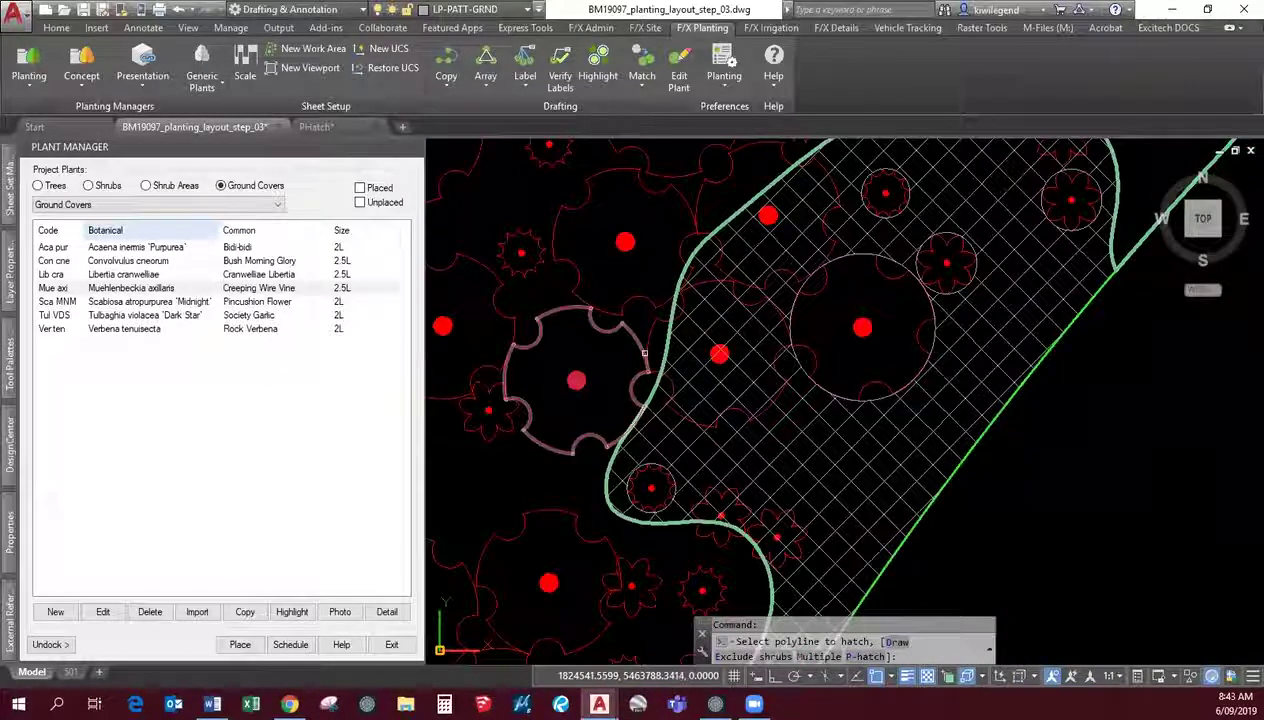
click(638, 350)
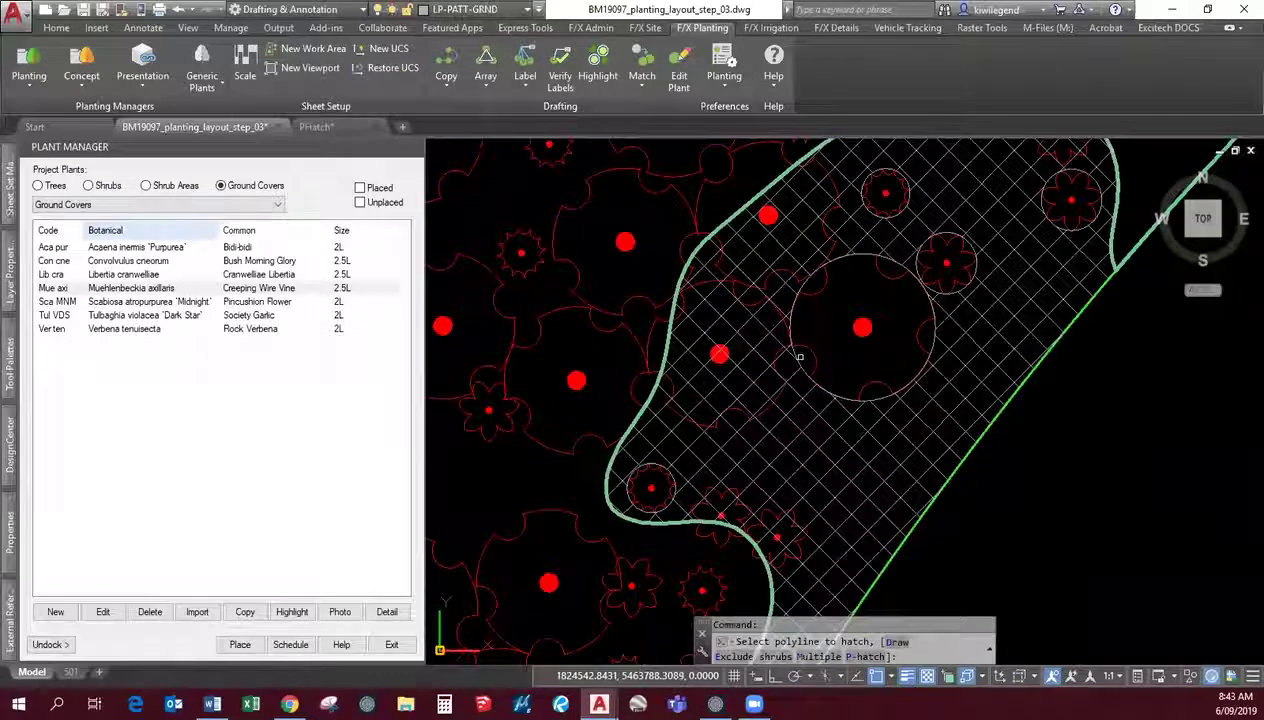
scroll(770, 434, down, 4)
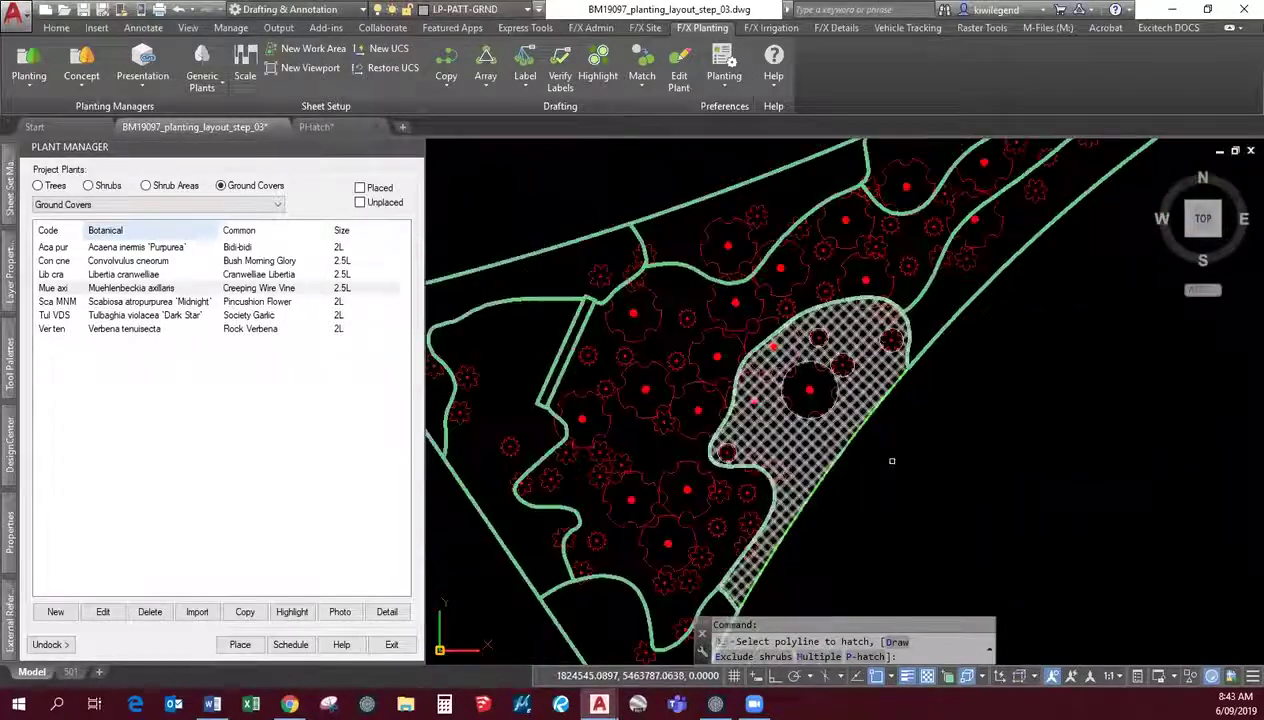
middle_drag(891, 446, 932, 428)
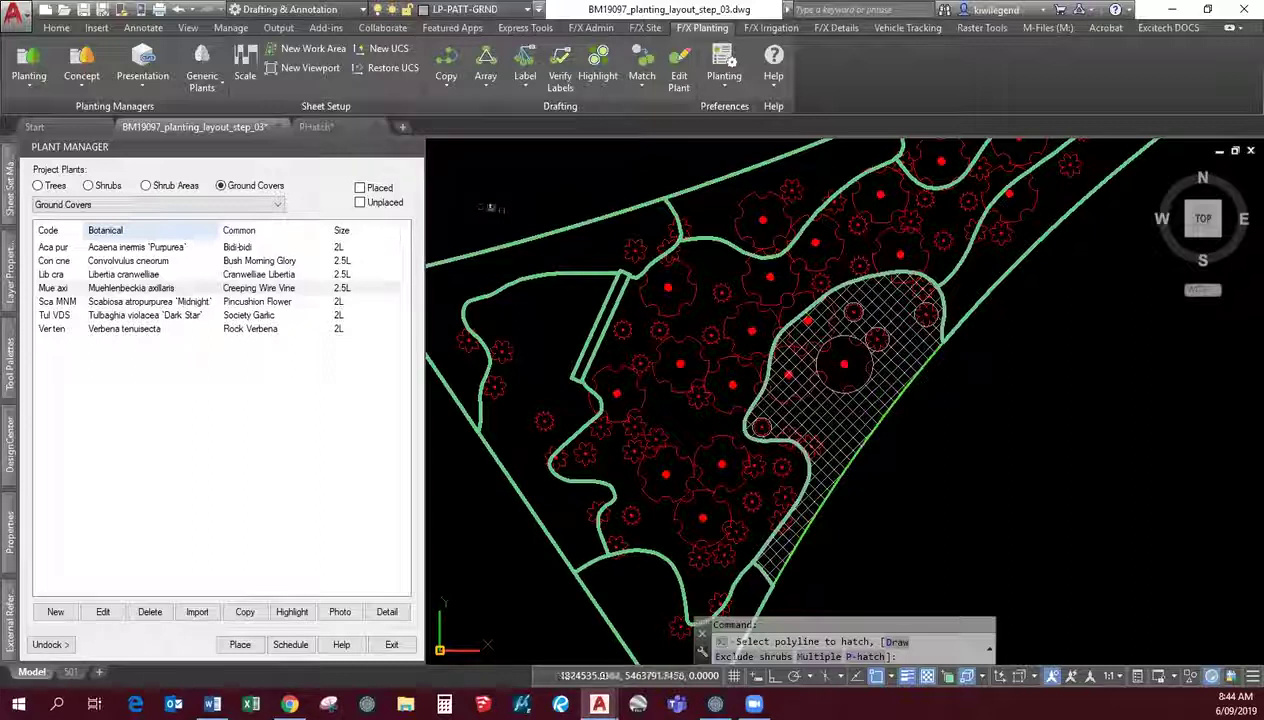
key(Escape)
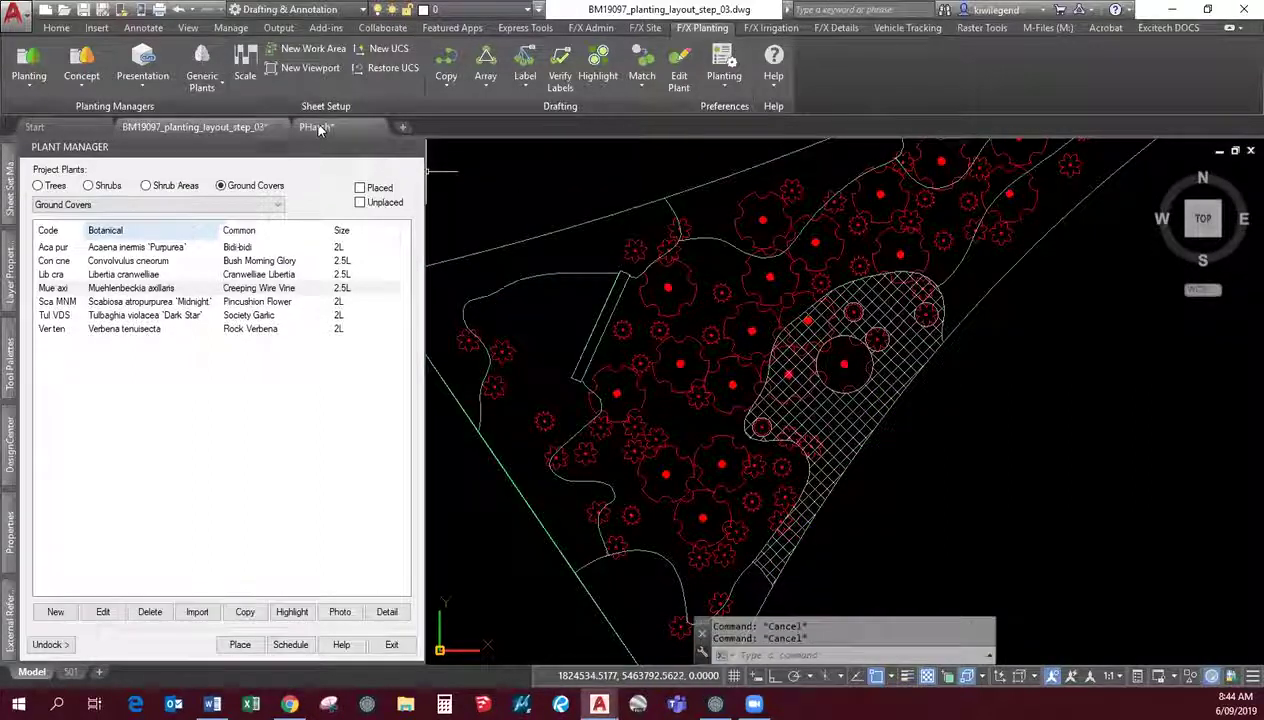
Step: Switch to the PHatch drawing and place Ophiopogon intermedians 'Stripey White' in the elongated bed of the overlapping pair
click(318, 127)
scroll(818, 480, up, 1)
scroll(818, 480, down, 1)
middle_drag(827, 490, 798, 502)
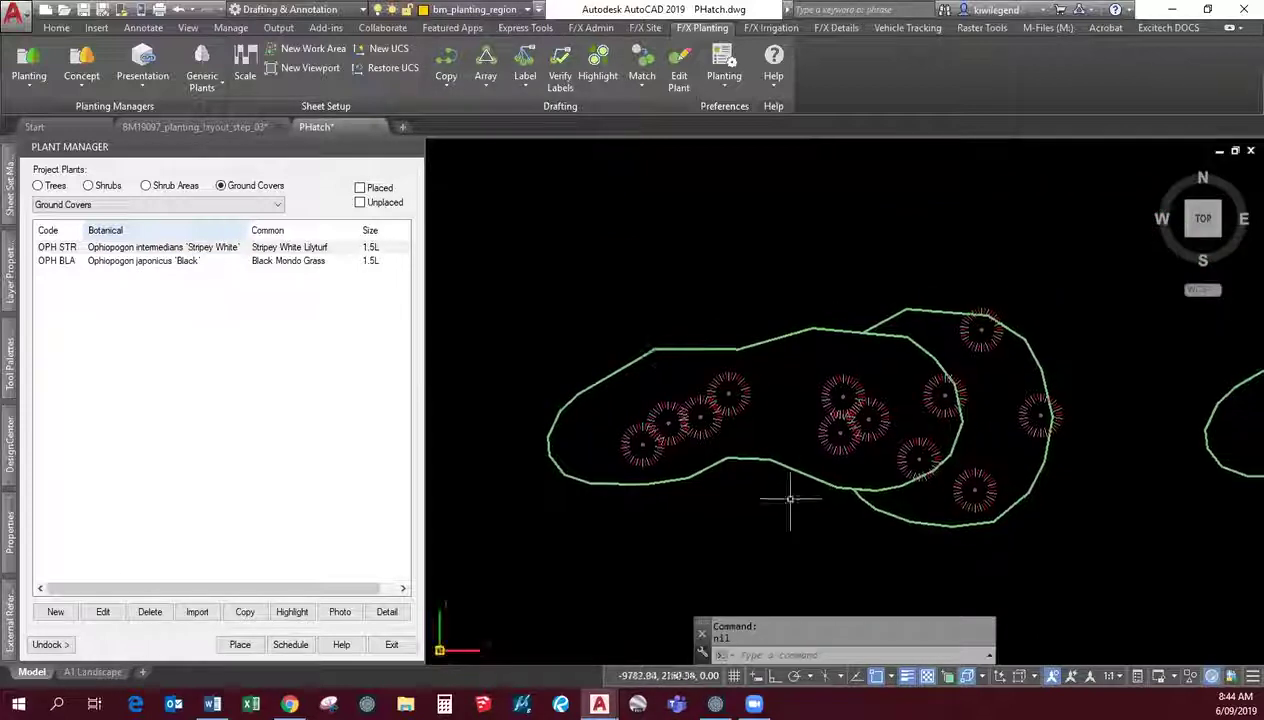
click(140, 250)
click(240, 644)
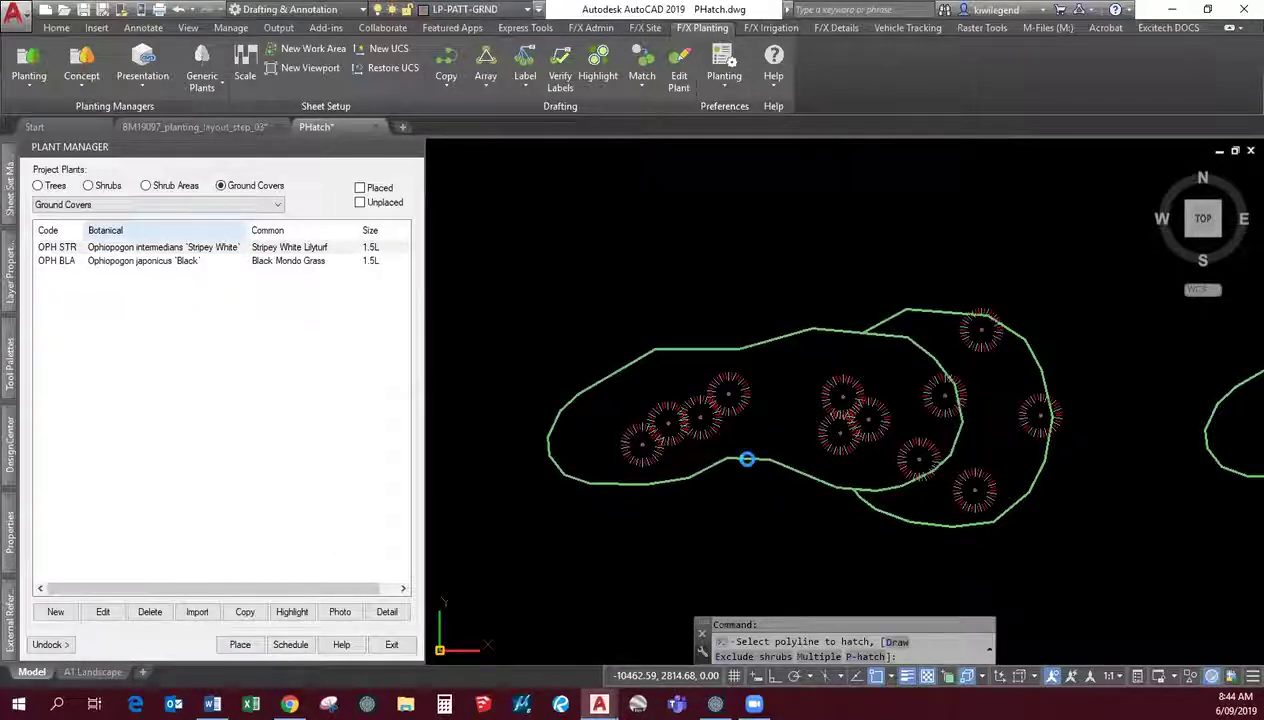
click(755, 488)
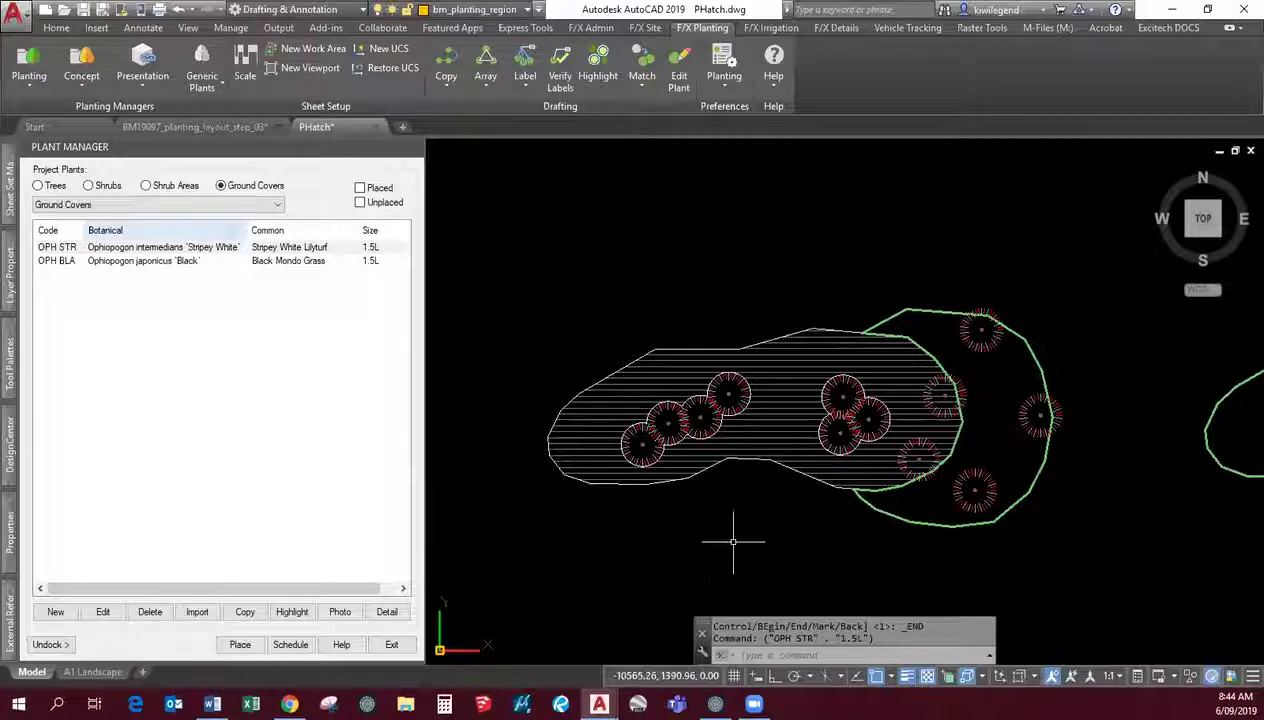
Step: Place Ophiopogon japonicus 'Black' in the crescent-shaped bed adjoining the 'Stripey White' hatch and finish the placement
click(155, 262)
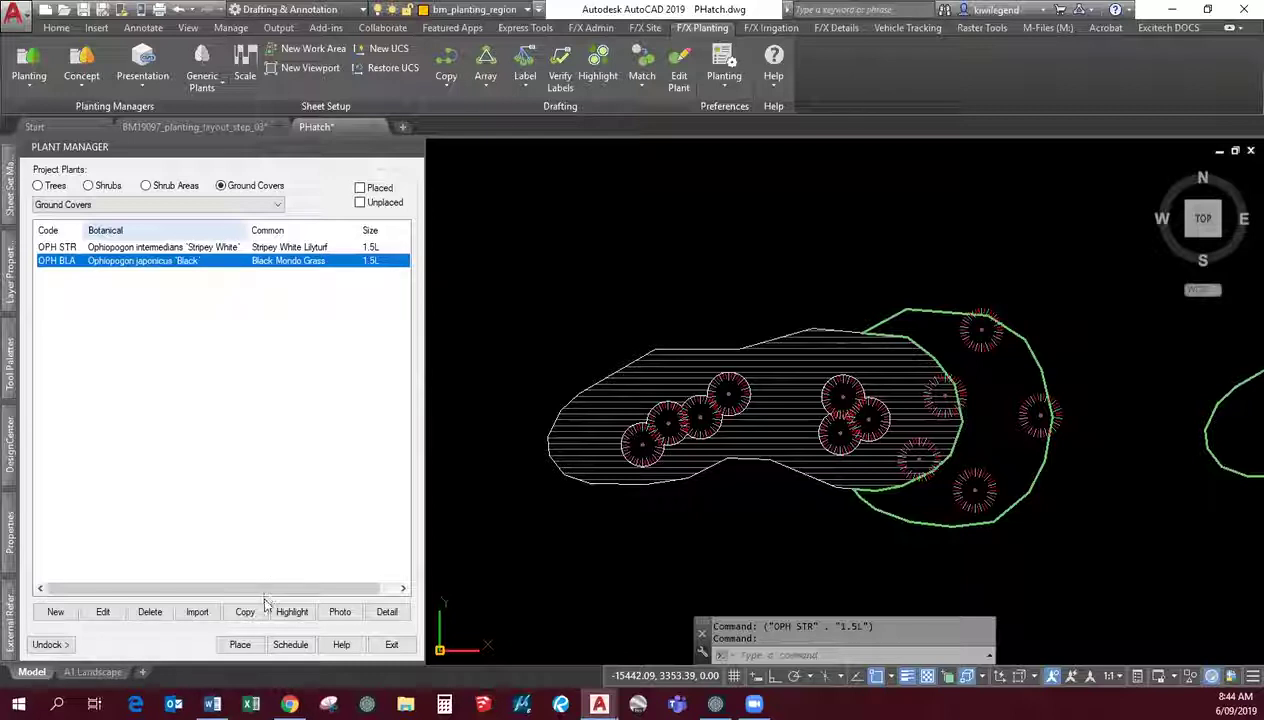
click(240, 644)
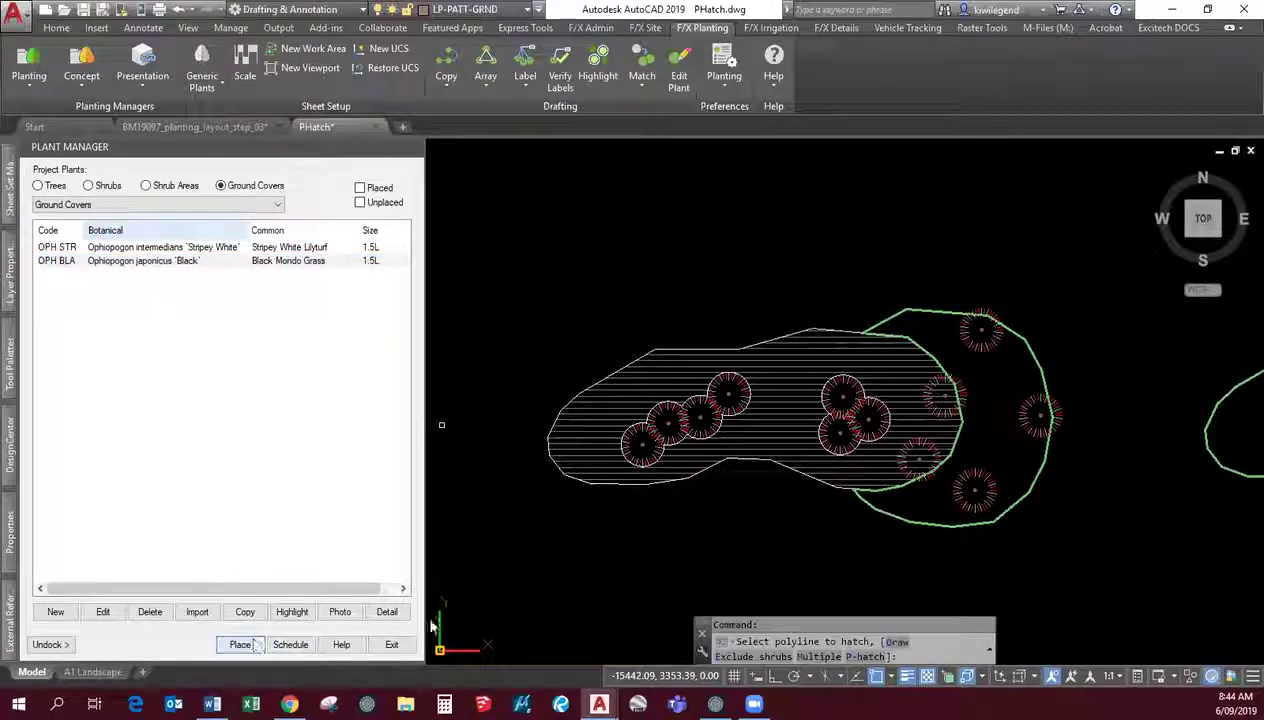
click(1038, 492)
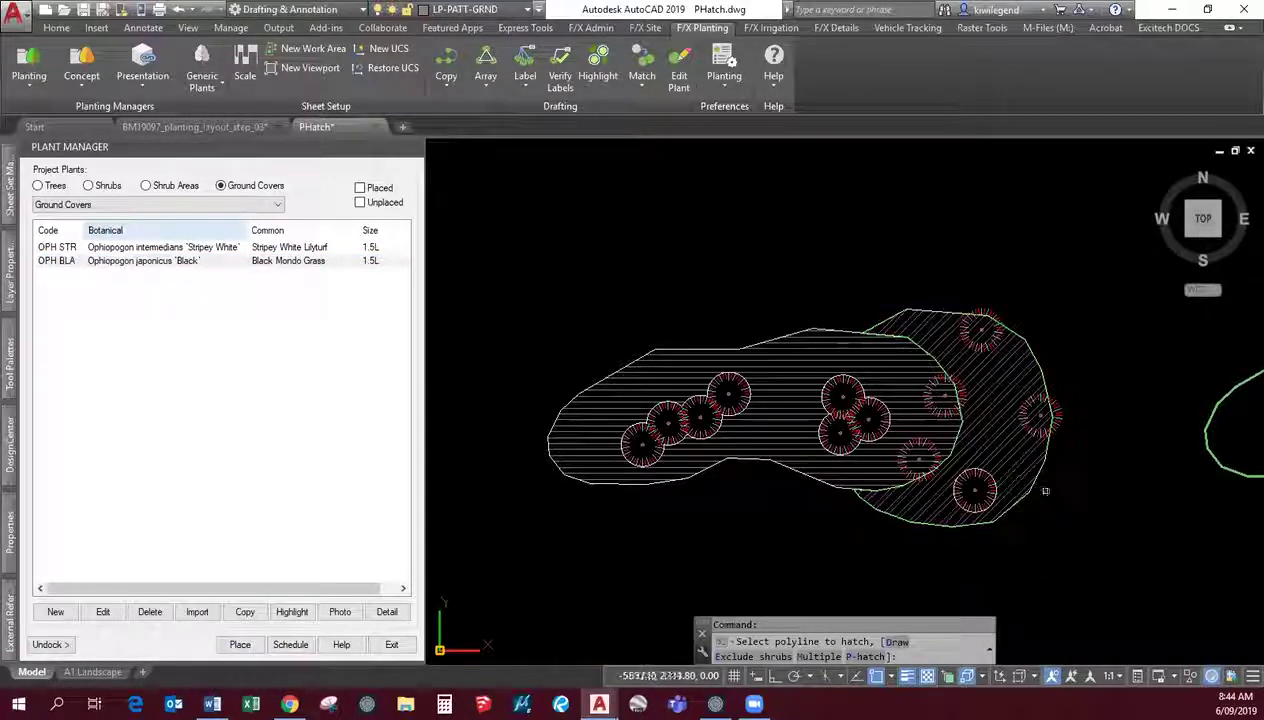
key(Return)
scroll(970, 460, up, 3)
scroll(940, 452, down, 2)
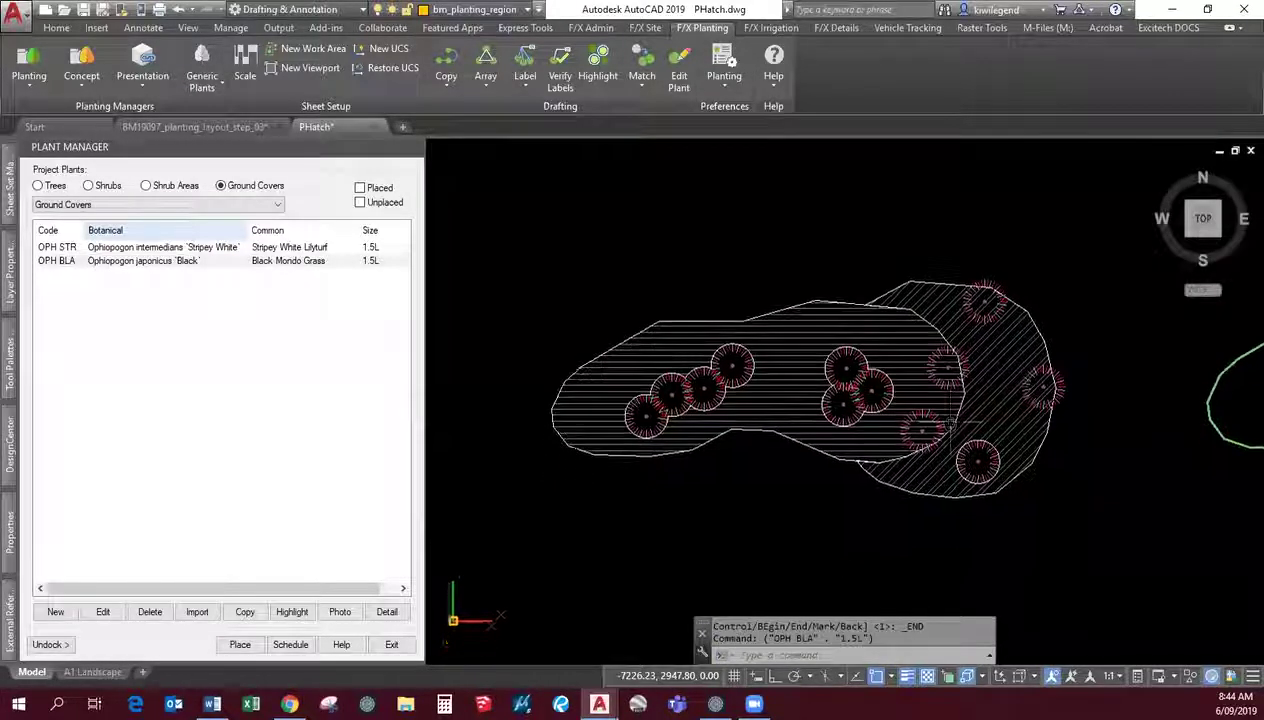
Step: Start the PHATCH command on the horizontally lined 'Stripey White' hatch
text(p)
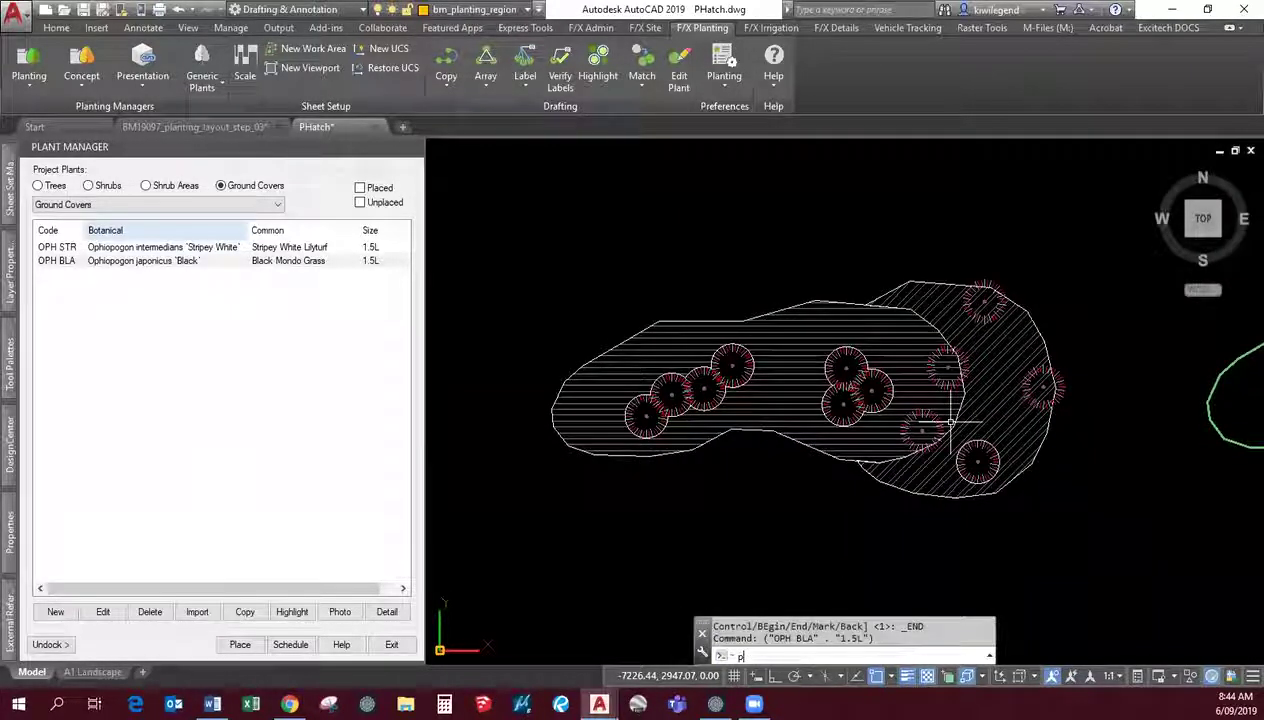
text(hatch)
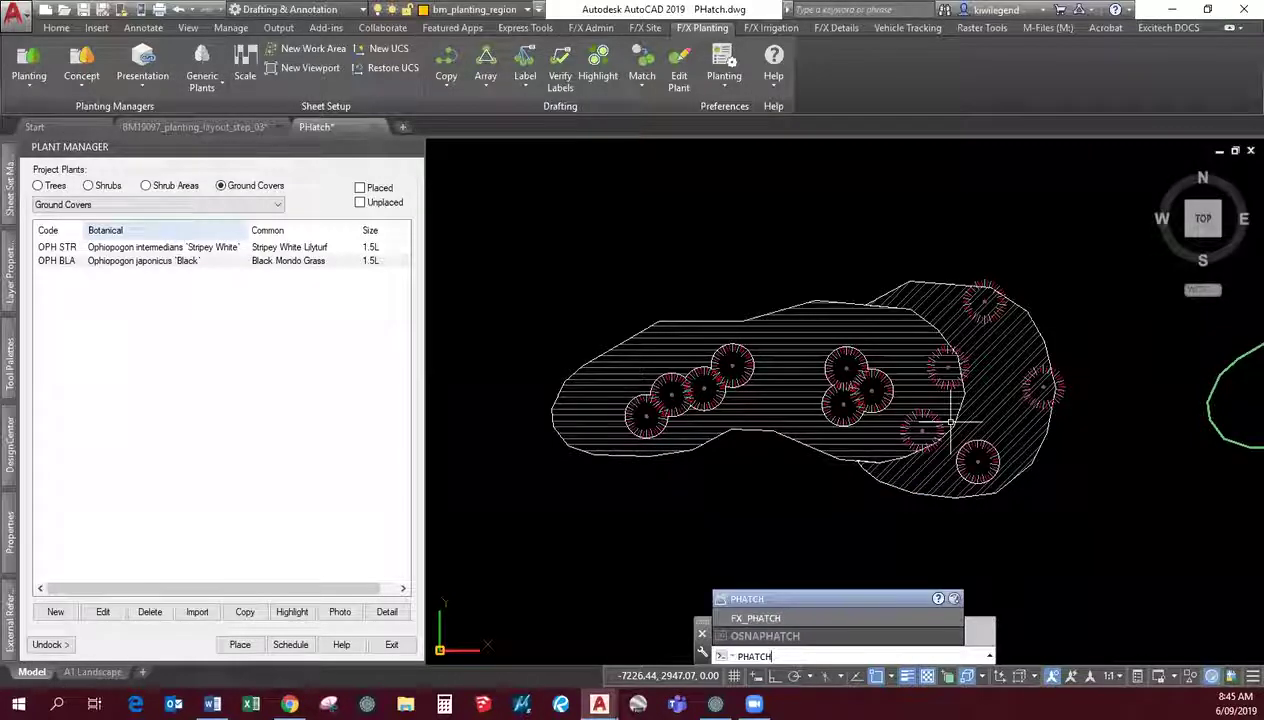
key(Return)
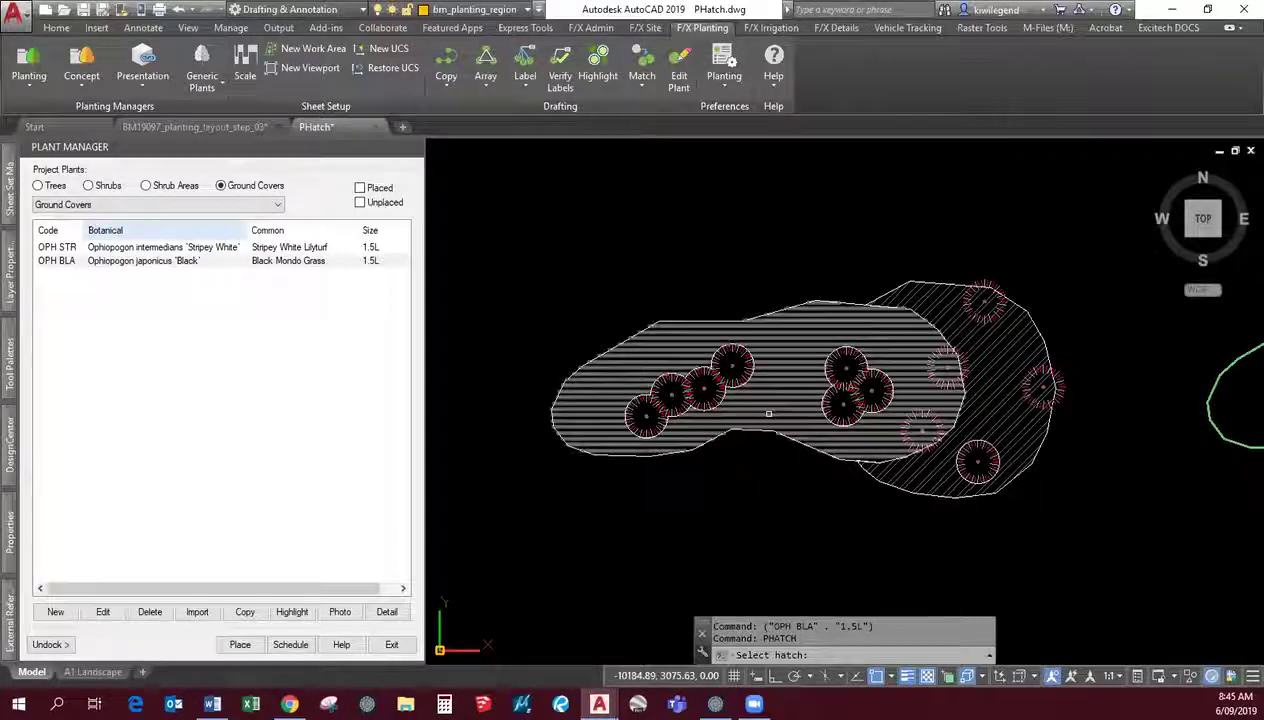
click(767, 432)
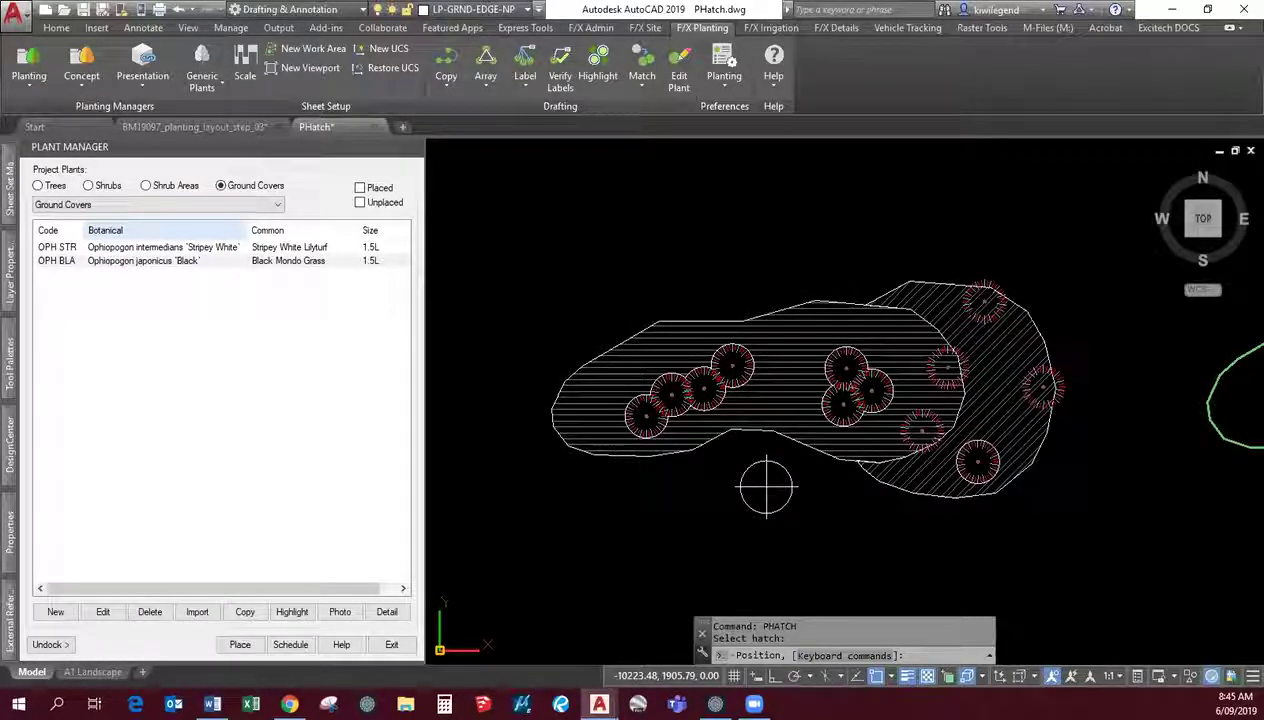
Step: Review the PHATCH keyboard commands for add/subtract, brush rotation, size and choice, then close the list
key(k)
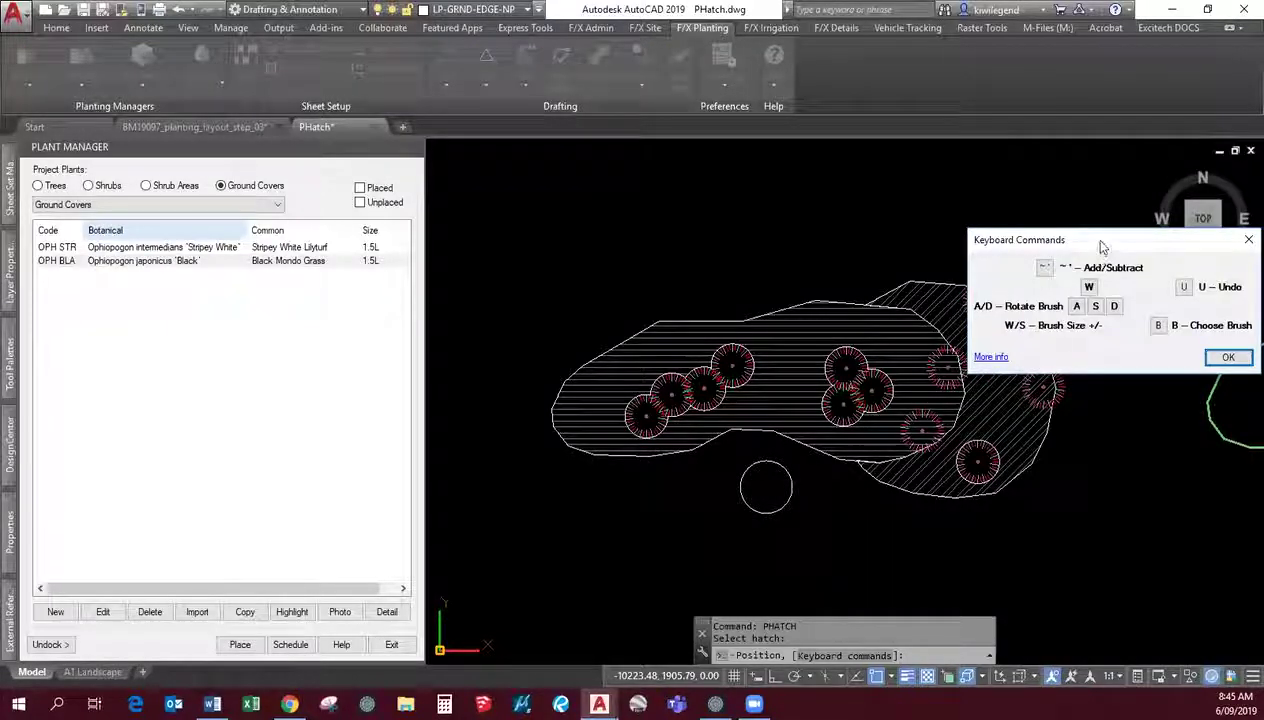
drag(1097, 245, 634, 169)
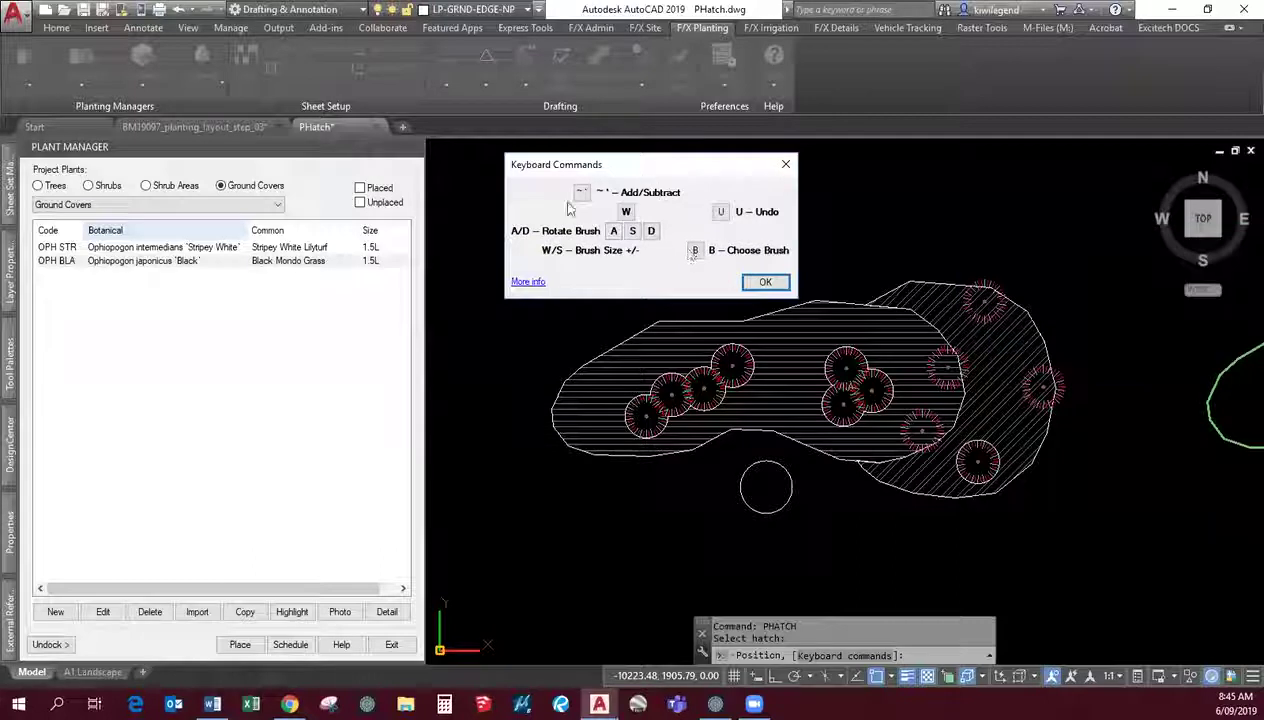
click(614, 233)
click(765, 284)
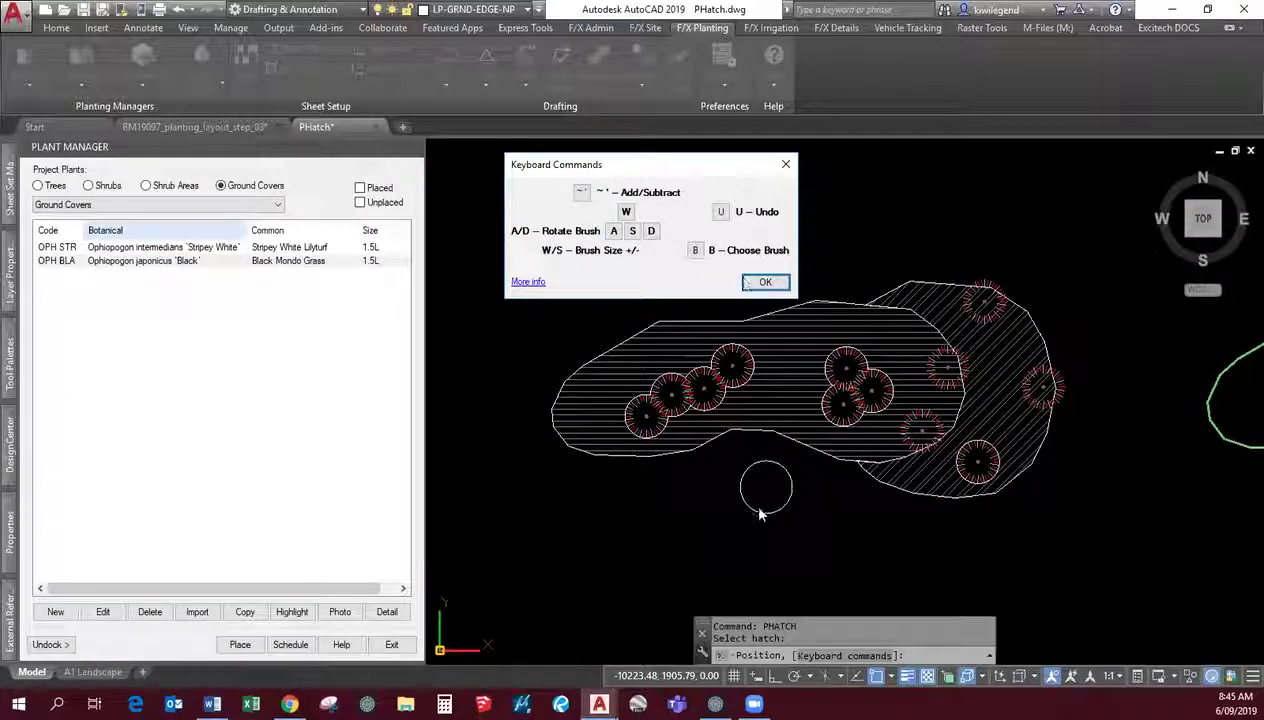
click(765, 285)
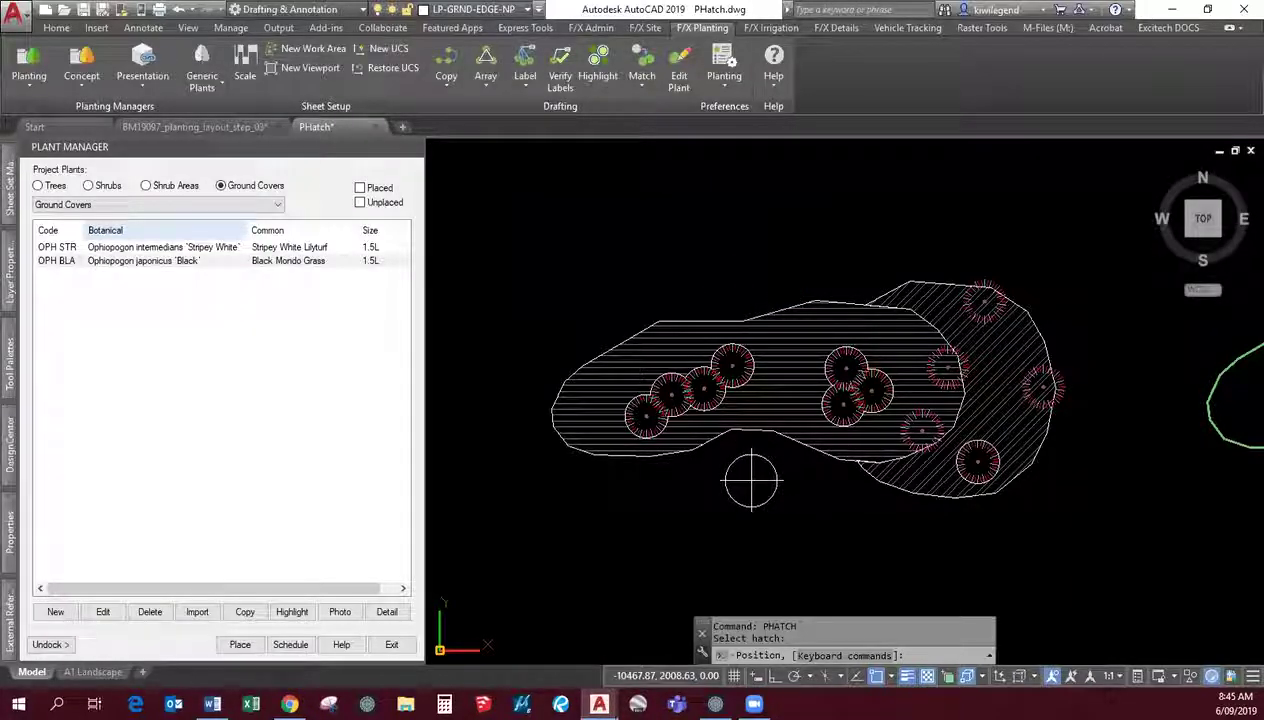
Step: Brush the 'Stripey White' hatch outward past its lower edge, and subtract it around the two shrubs overlapping the 'Black' hatch boundary
click(746, 444)
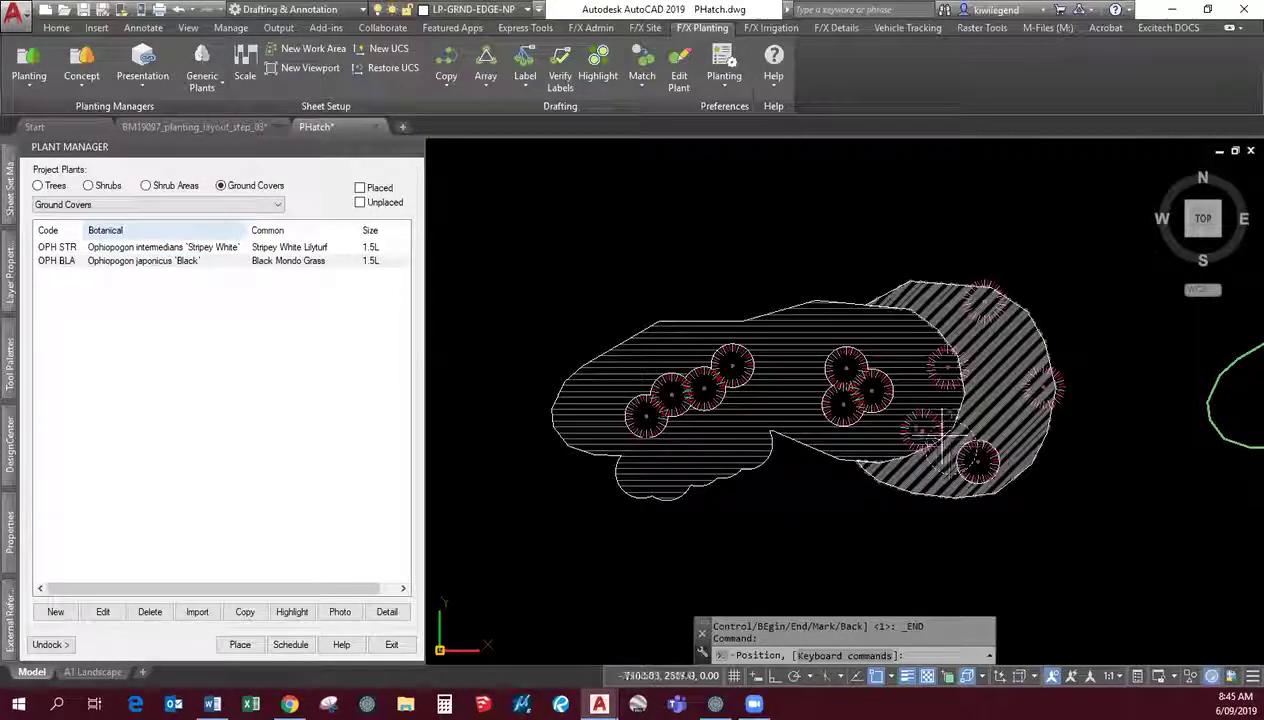
scroll(926, 435, up, 2)
scroll(930, 429, up, 2)
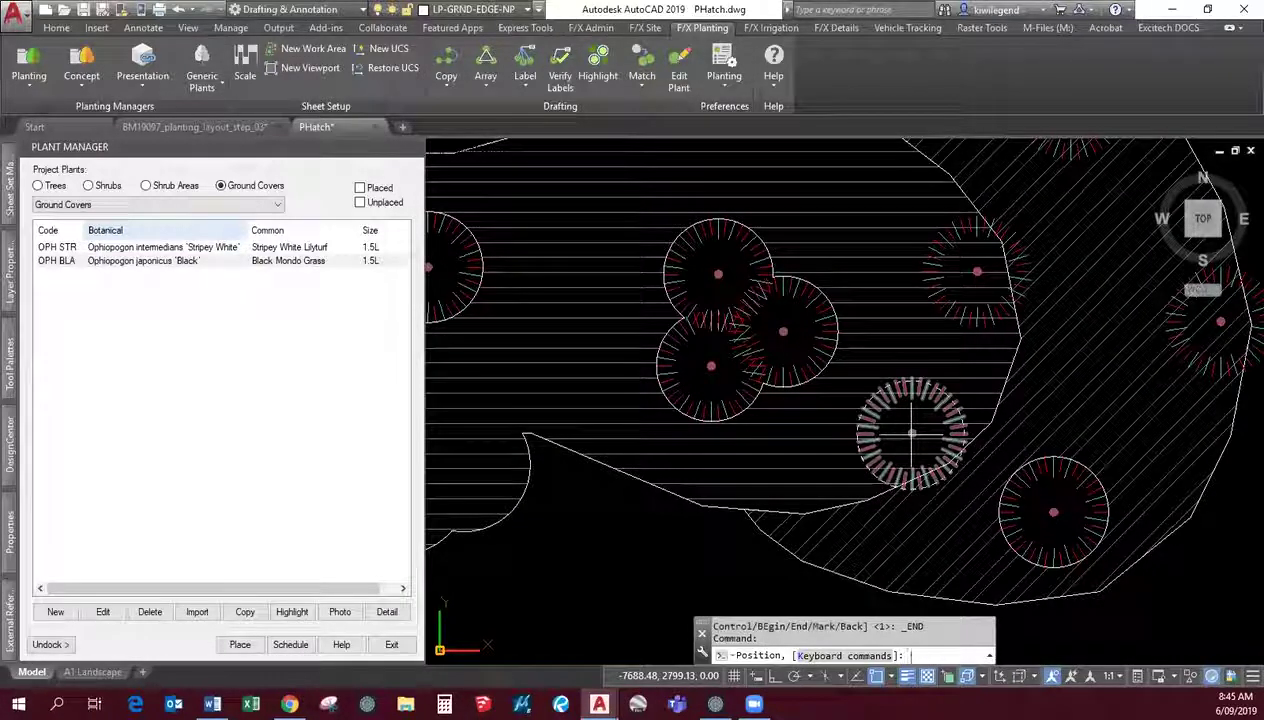
key(ctrl+z)
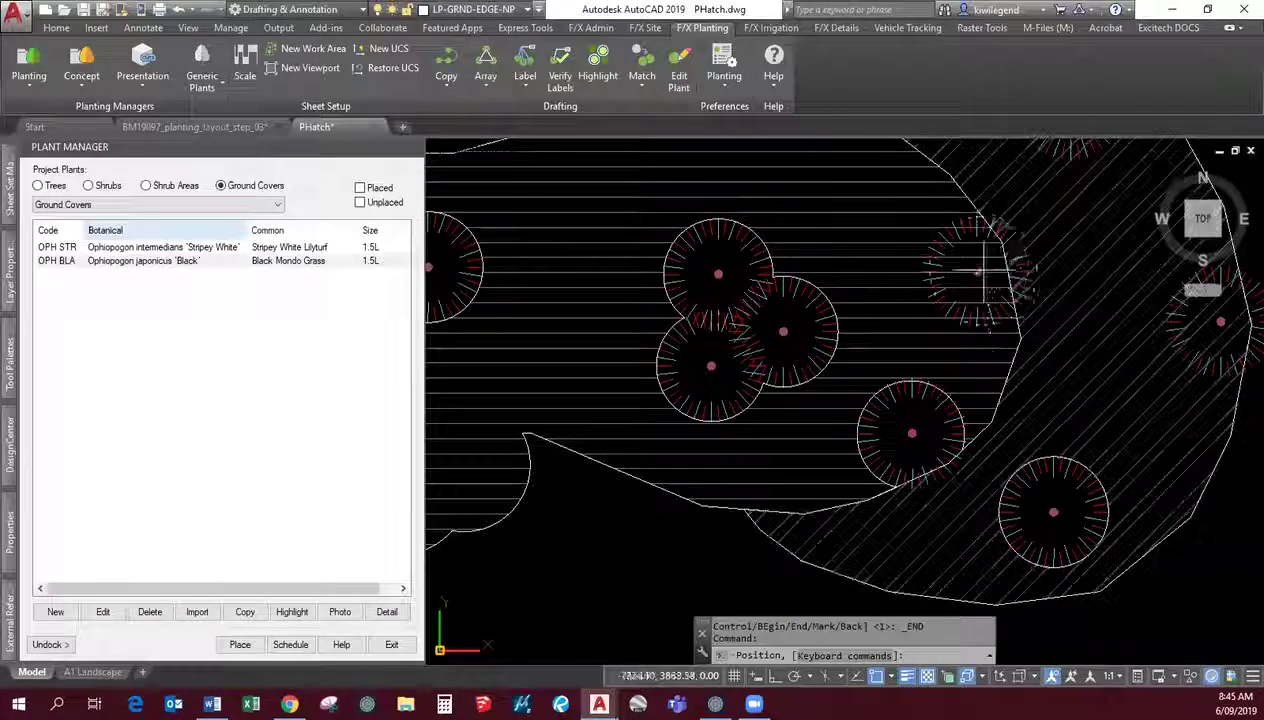
scroll(1080, 430, down, 3)
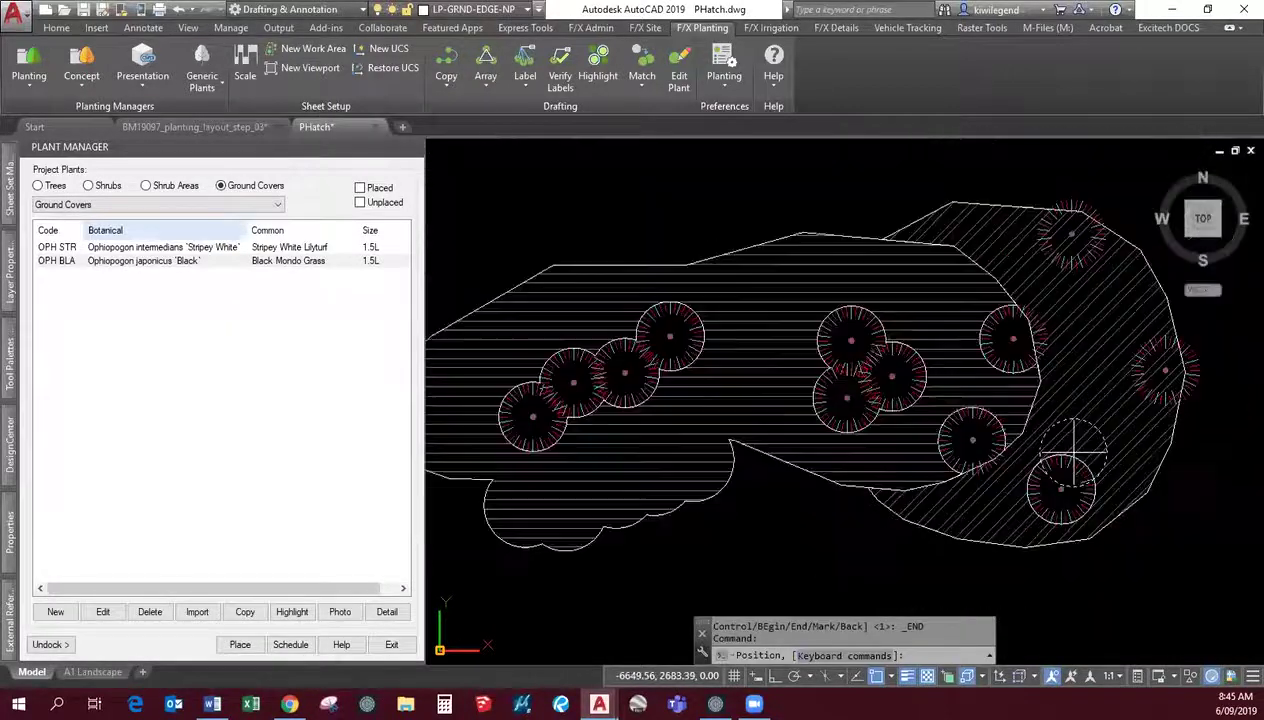
Step: Subtract the diagonally lined 'Black' hatch with PHATCH around the two shrubs on its outer edge and the two shrubs on the shared boundary
middle_drag(1167, 523, 1035, 533)
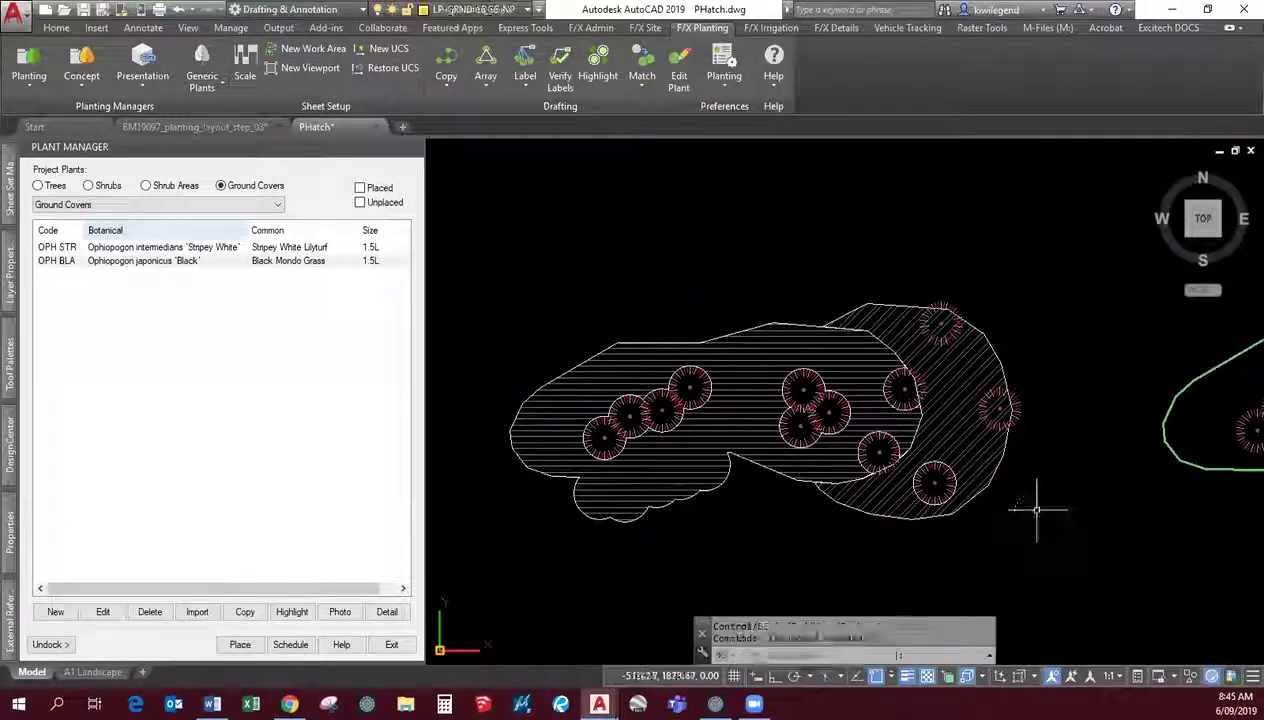
key(Return)
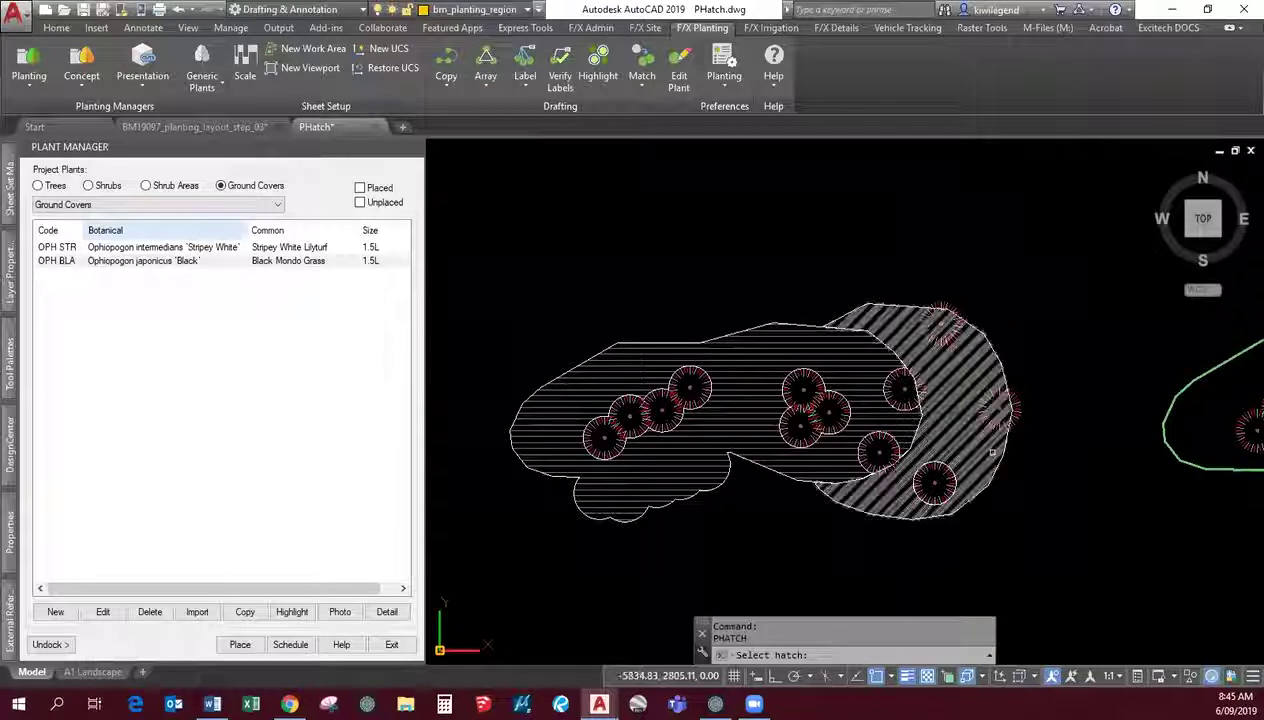
click(975, 450)
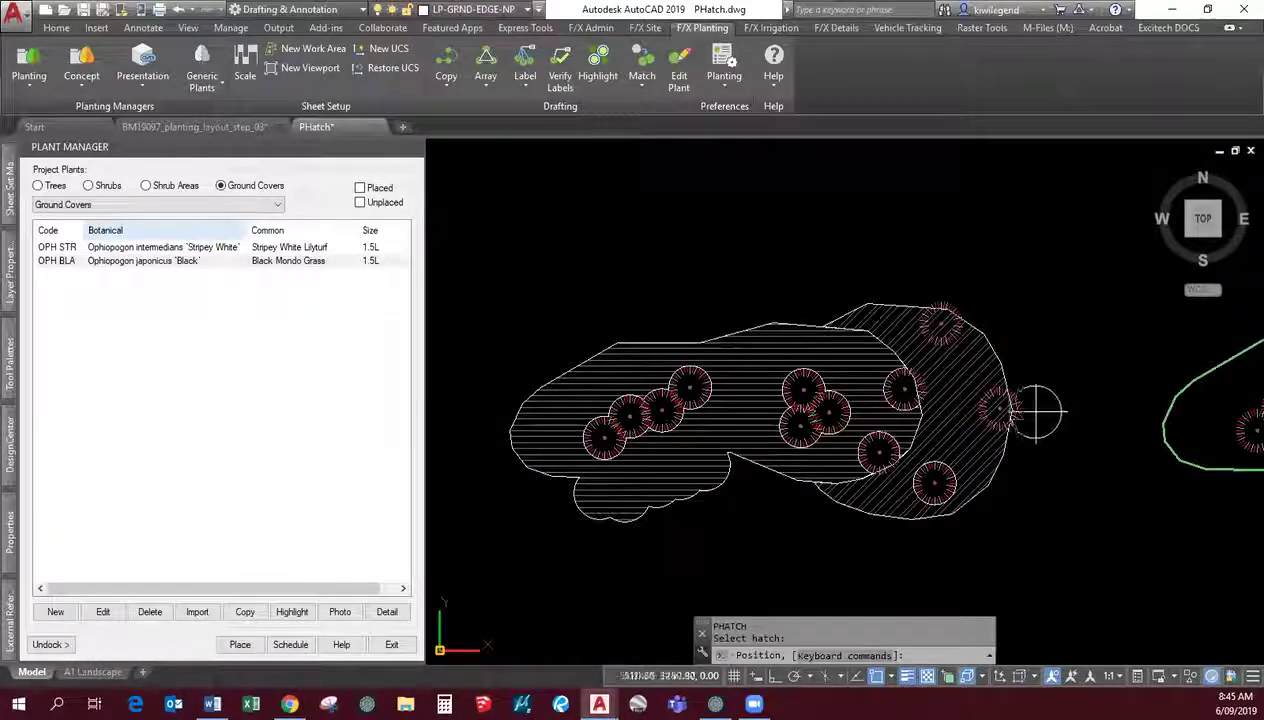
scroll(1042, 400, up, 2)
scroll(1042, 400, up, 2)
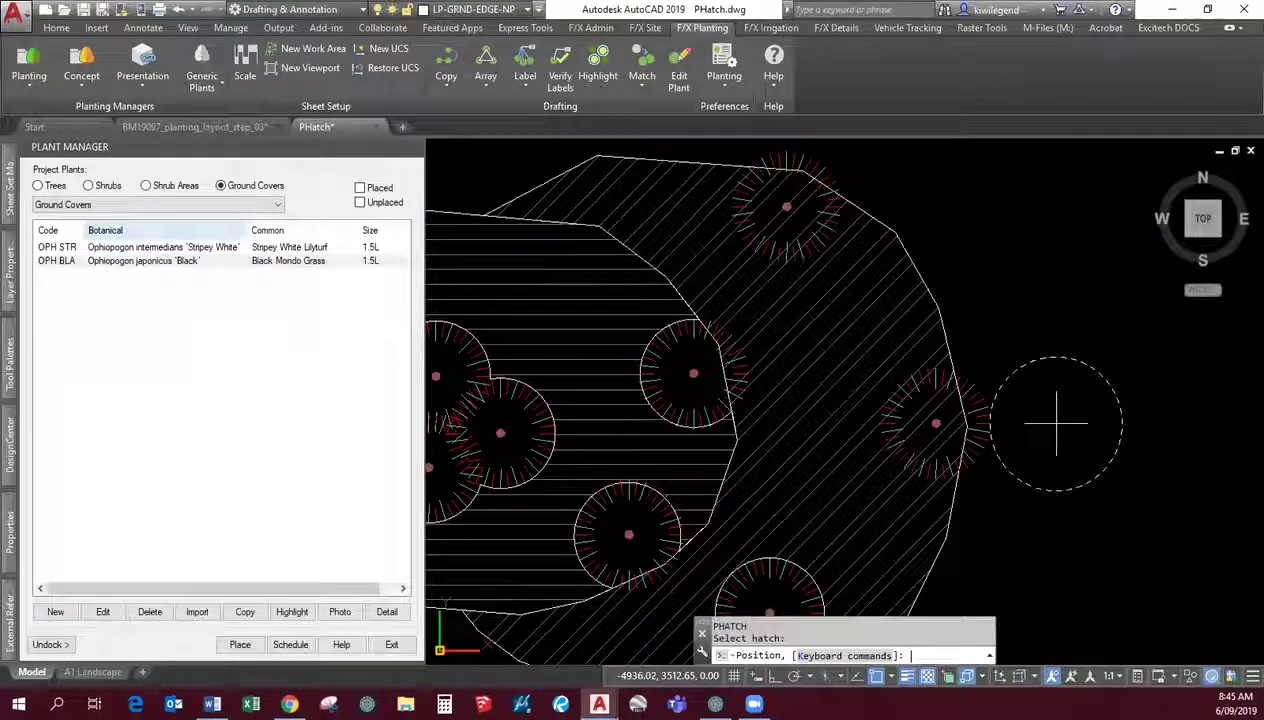
click(936, 424)
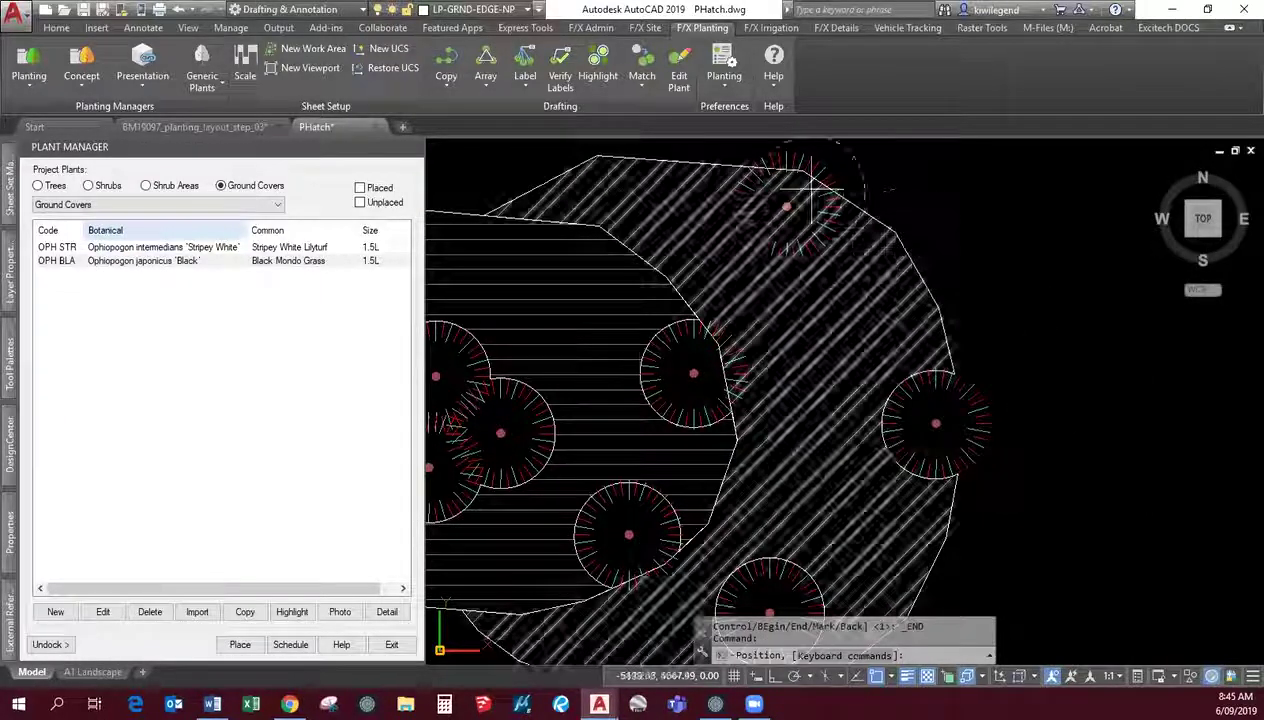
click(786, 206)
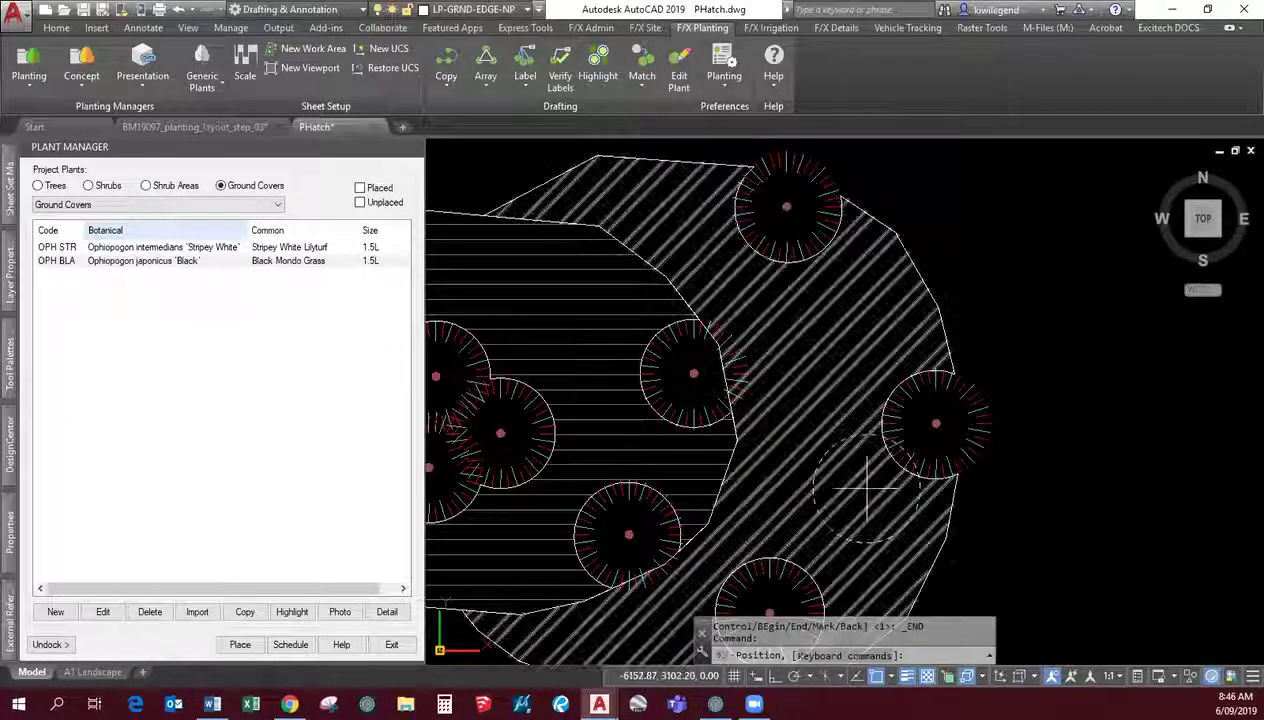
click(692, 373)
click(629, 535)
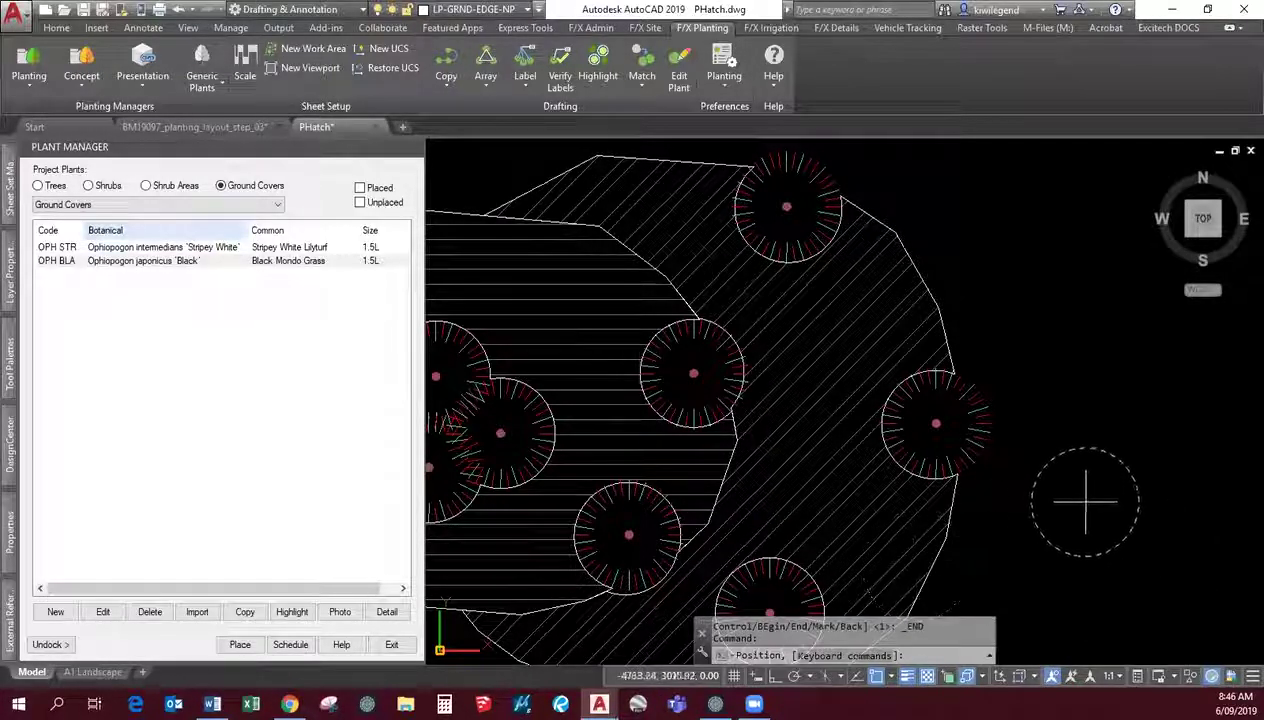
scroll(1085, 505, down, 4)
middle_drag(1085, 510, 1037, 467)
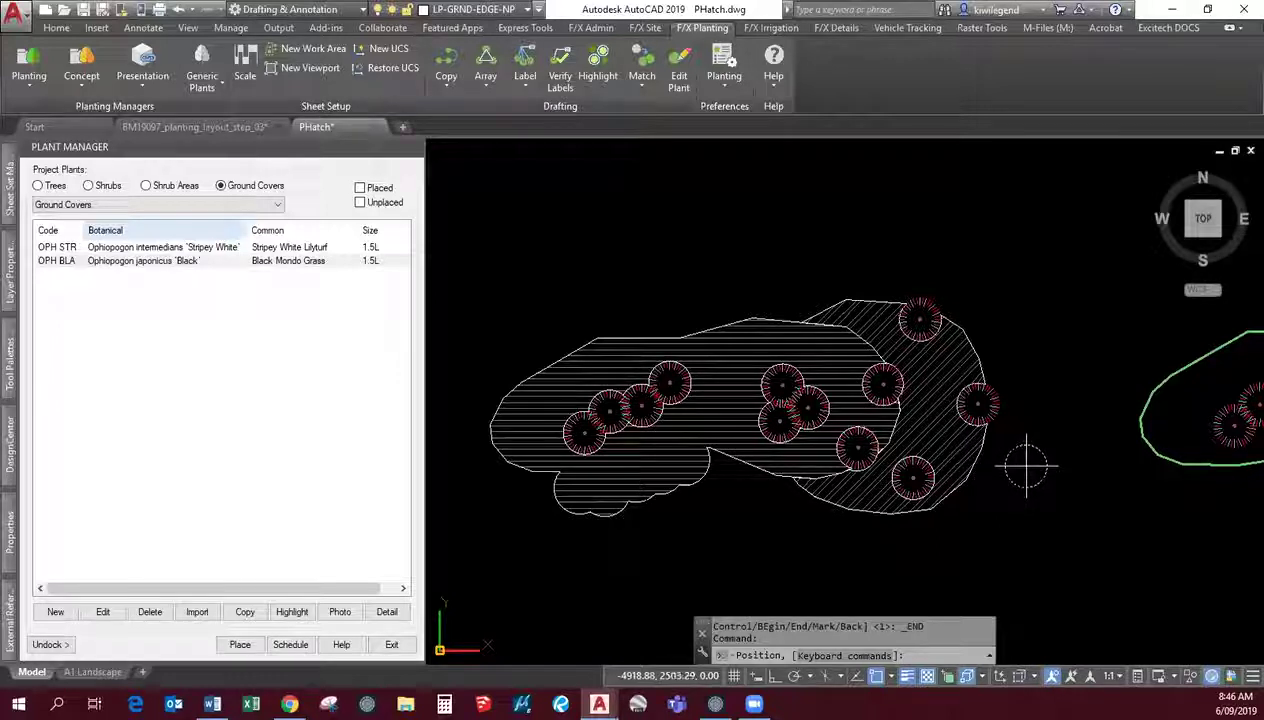
Step: End PHATCH and compare the hatched bed with the unhatched copy of the bed beside it
middle_drag(1025, 518, 739, 486)
mouse_move(1047, 517)
middle_down()
mouse_move(898, 505)
mouse_move(824, 516)
middle_up()
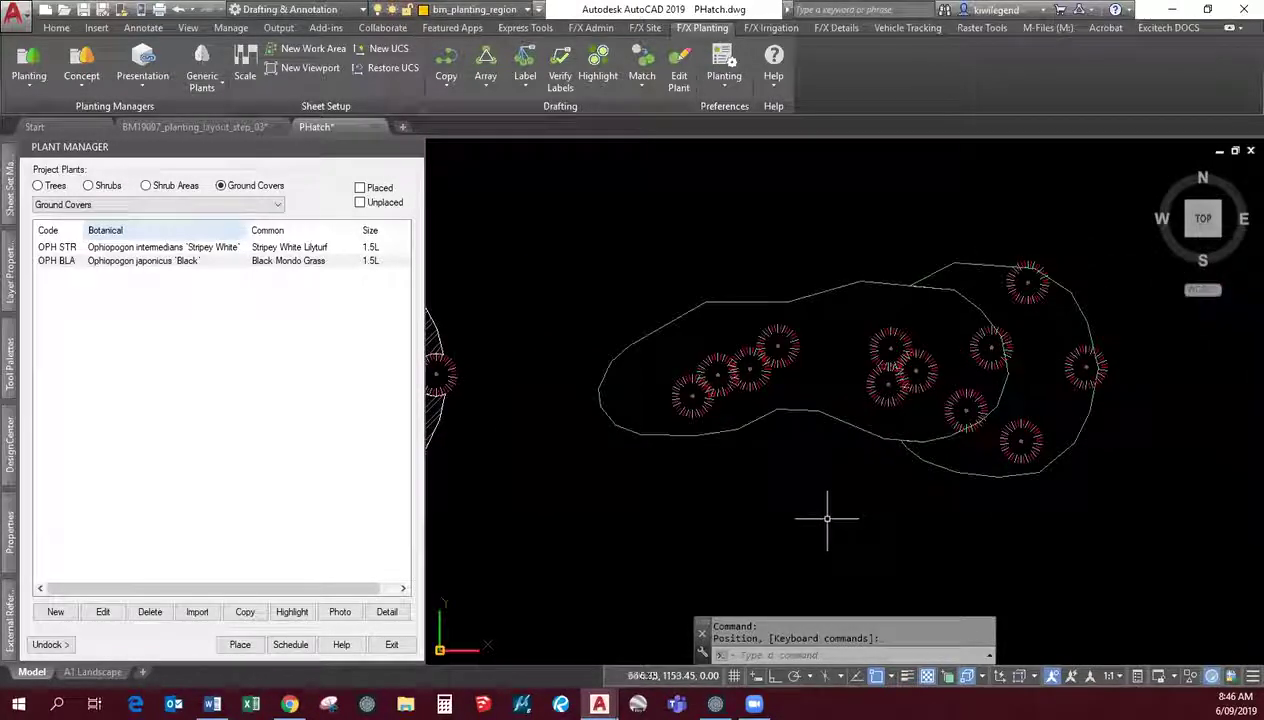
scroll(826, 452, up, 2)
scroll(826, 452, down, 2)
middle_drag(826, 456, 815, 508)
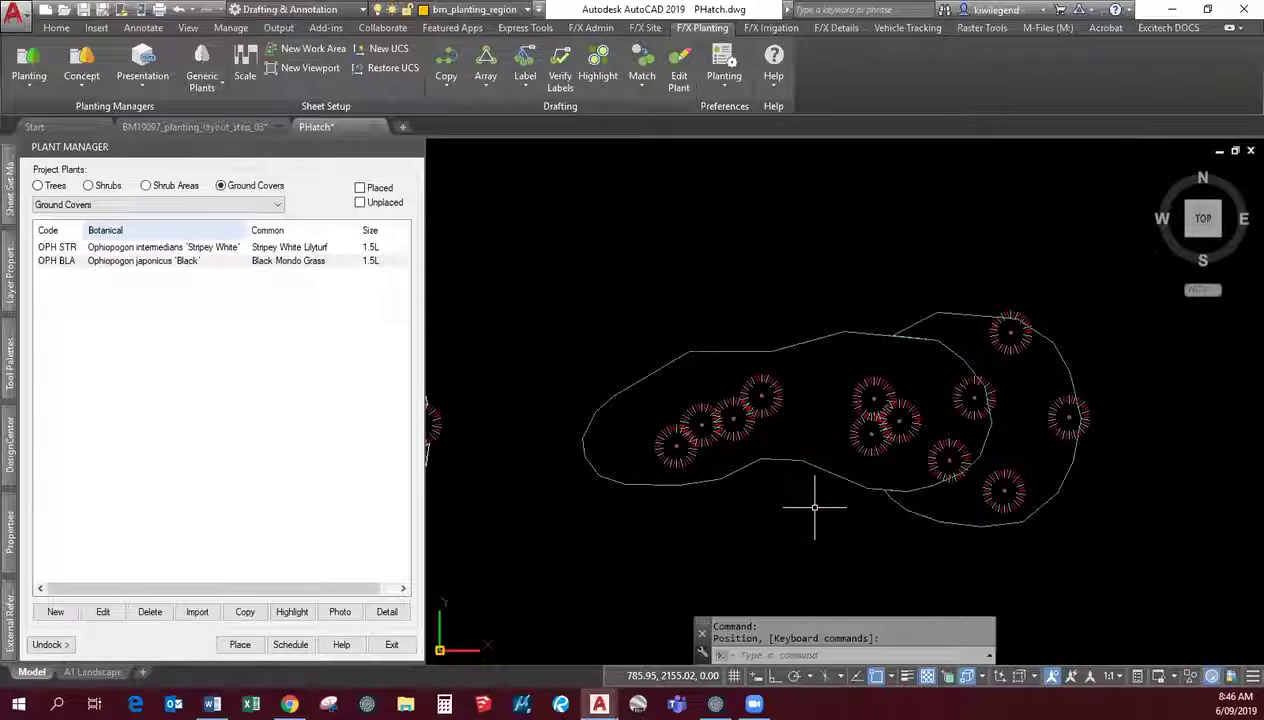
scroll(815, 508, down, 4)
scroll(616, 494, up, 4)
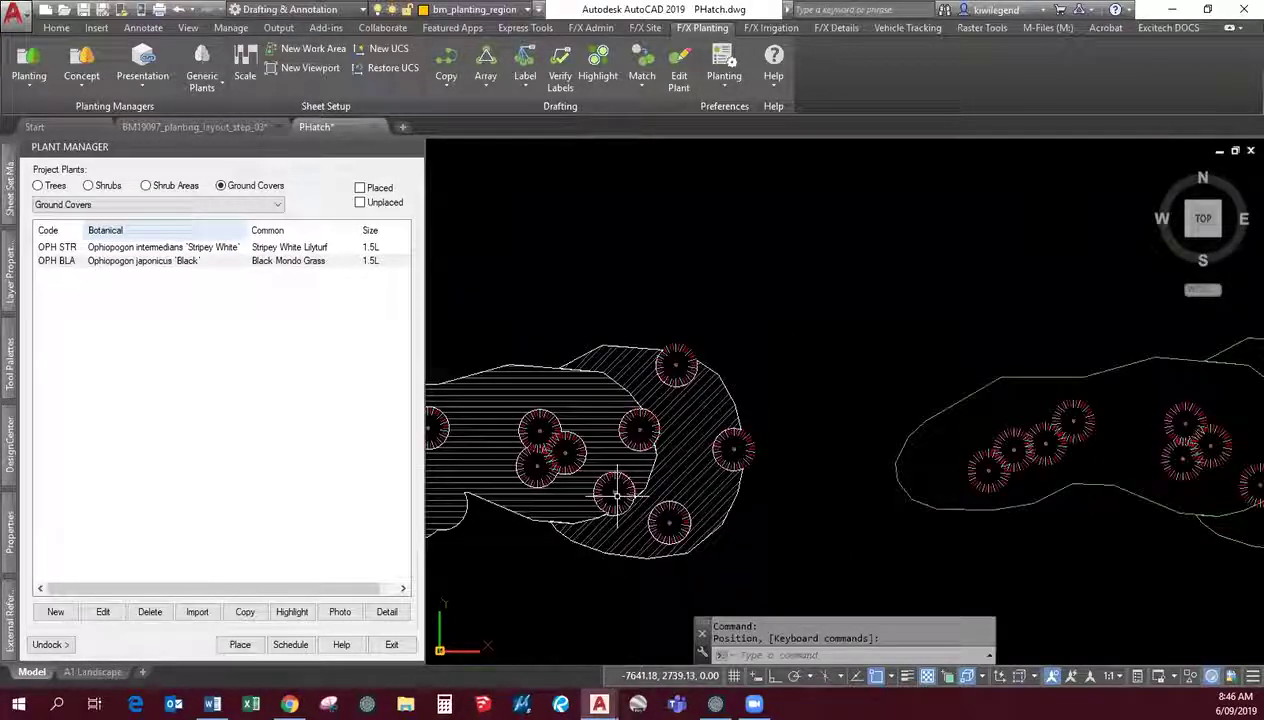
middle_drag(786, 520, 835, 477)
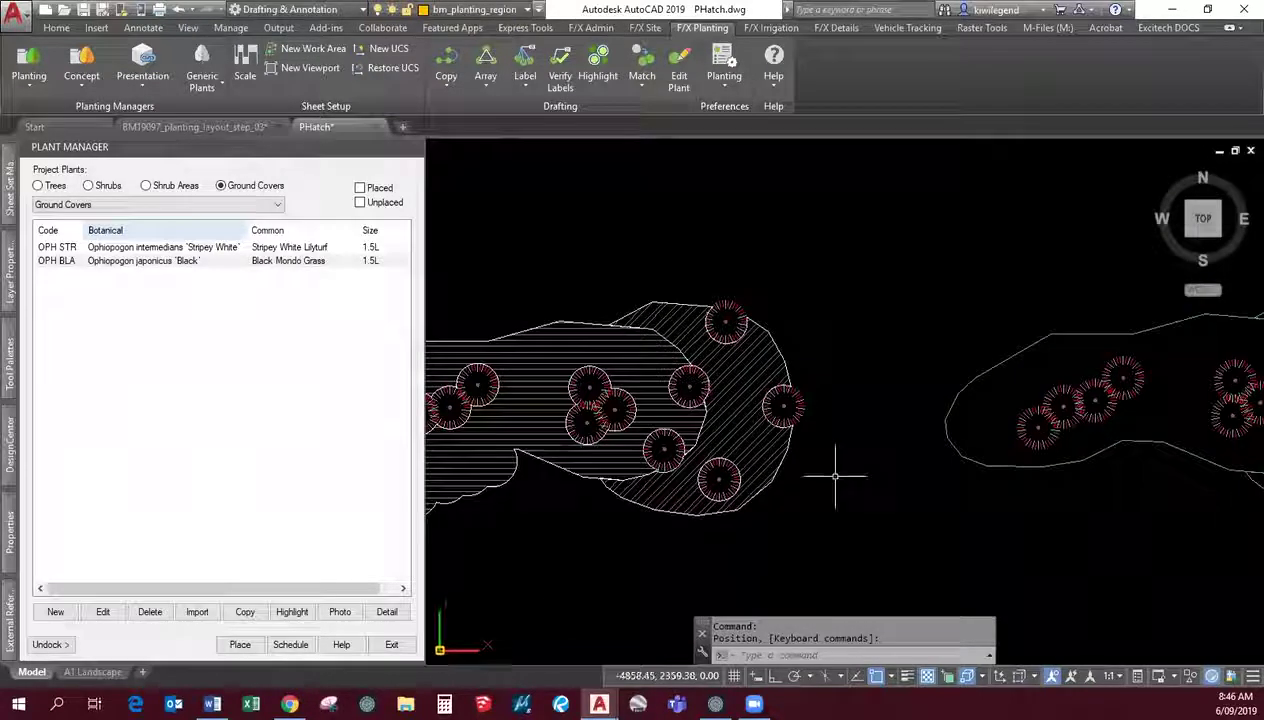
scroll(838, 474, down, 3)
mouse_move(1052, 536)
middle_down()
mouse_move(1021, 550)
mouse_move(940, 525)
middle_up()
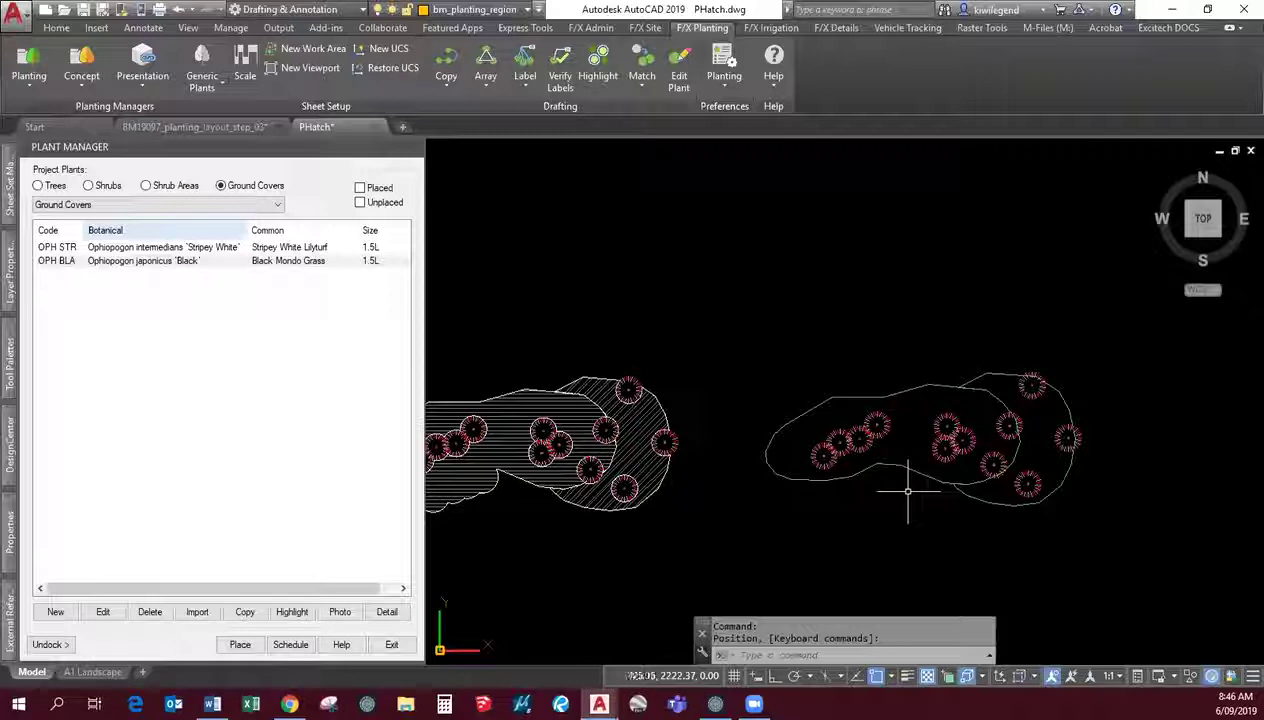
scroll(907, 491, up, 3)
scroll(870, 503, down, 1)
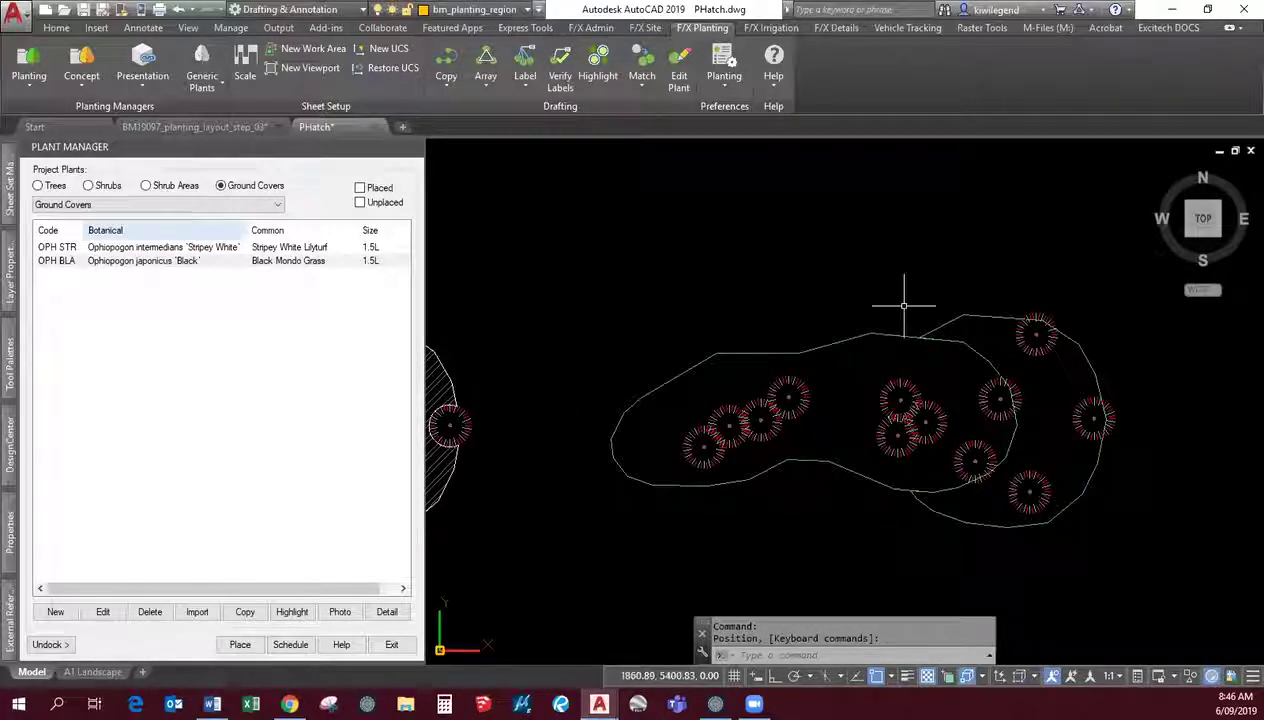
middle_drag(855, 255, 815, 243)
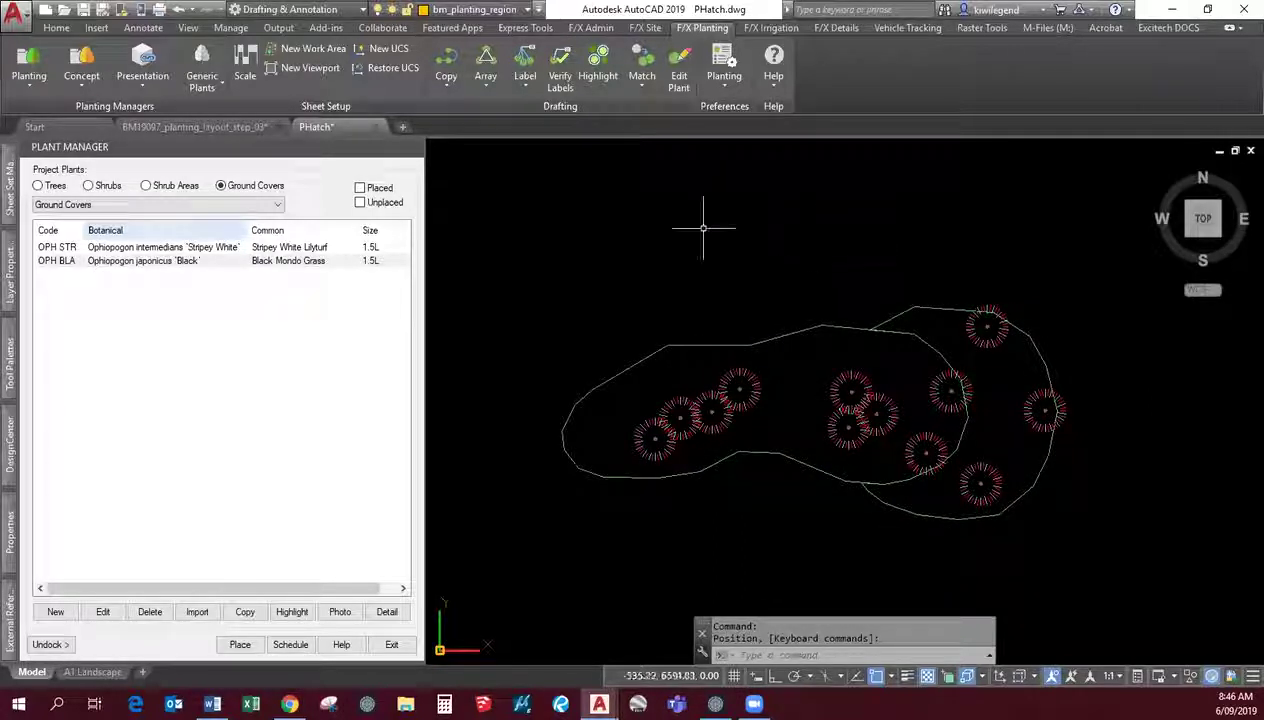
Step: Generate plant outlines for the shrubs in the unhatched bed
click(140, 88)
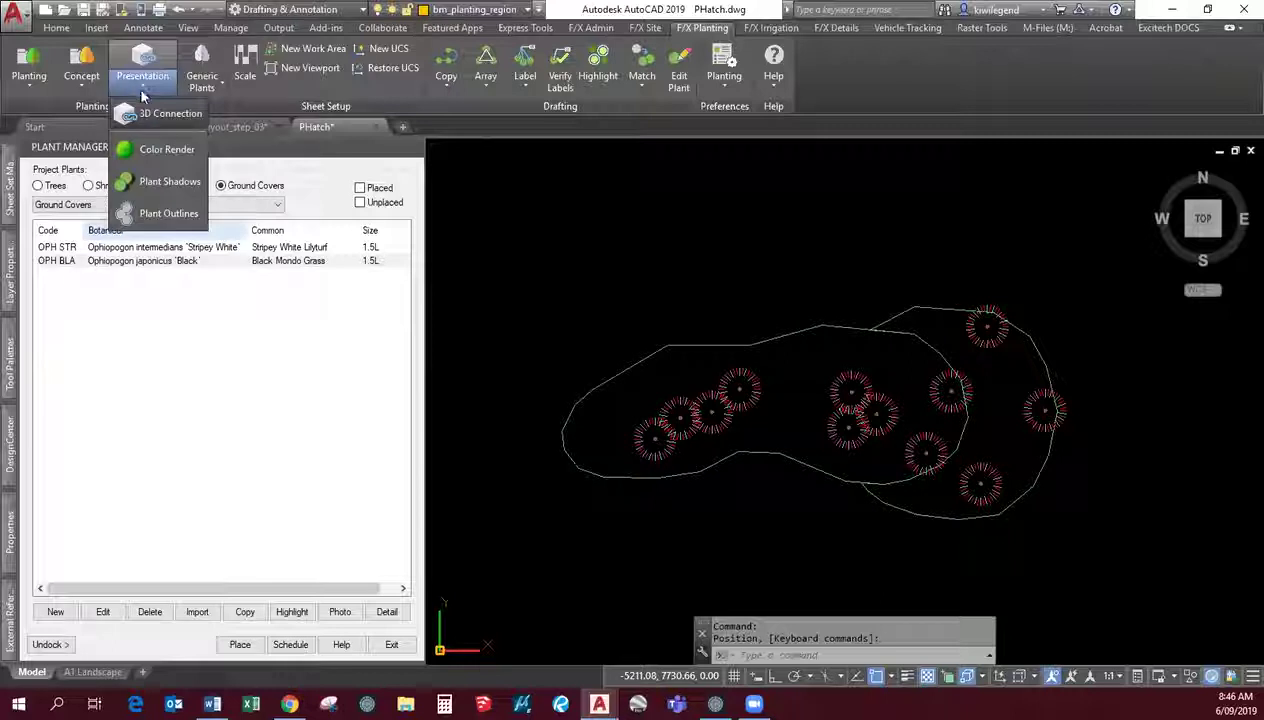
click(154, 214)
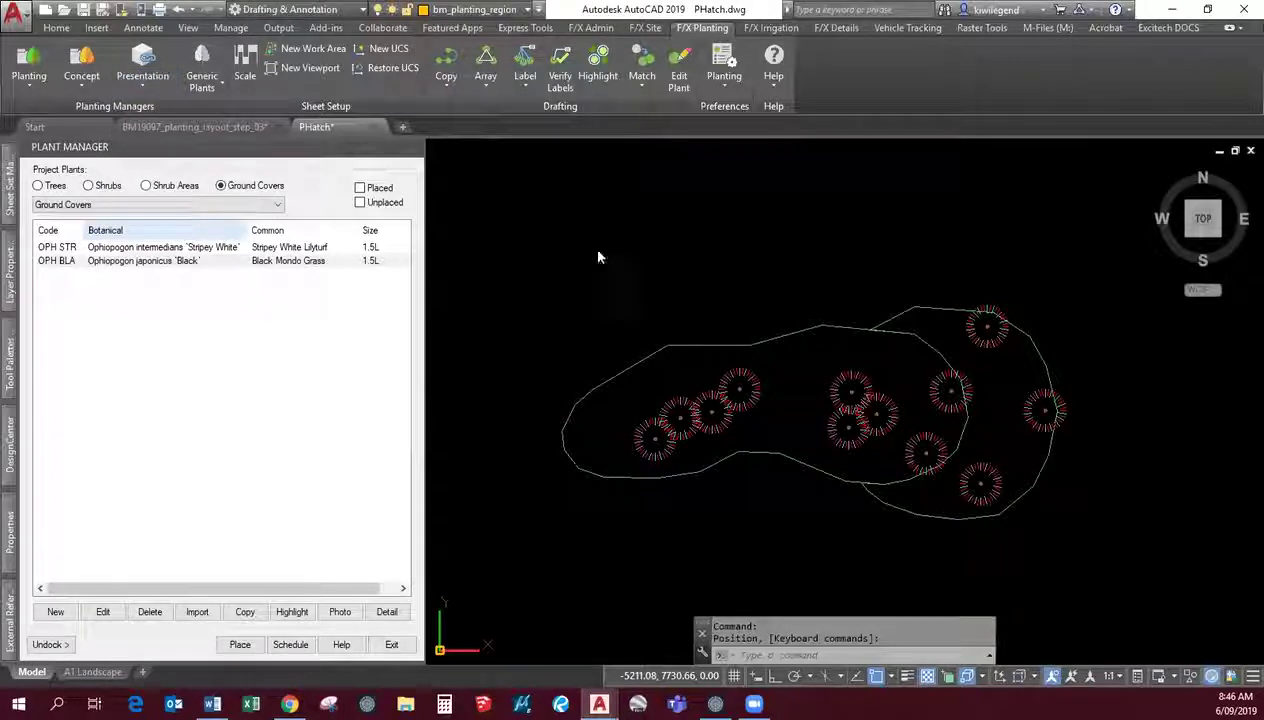
click(589, 386)
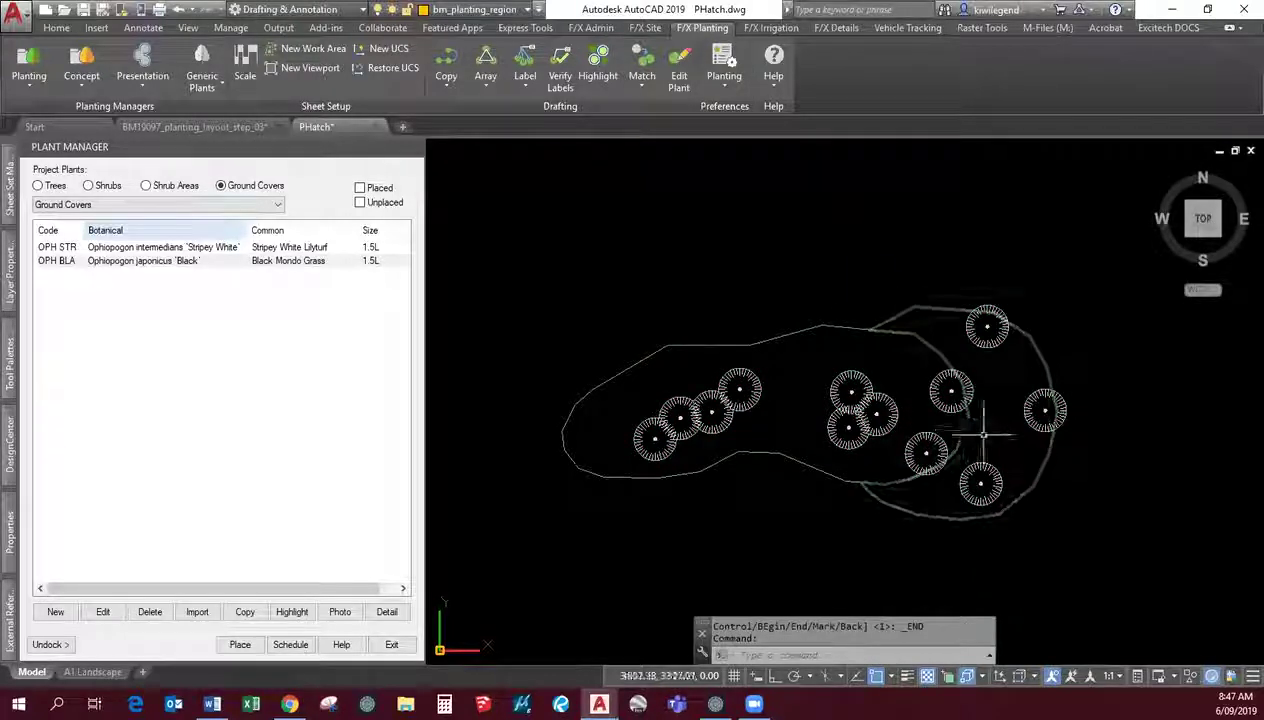
Step: Freeze the shrub symbol layers LK-SHRB-013M, LK-SHRB-025M, LK-SHRB-035M and LK-SHRB-TRNK, leaving the outline layer thawed
click(462, 9)
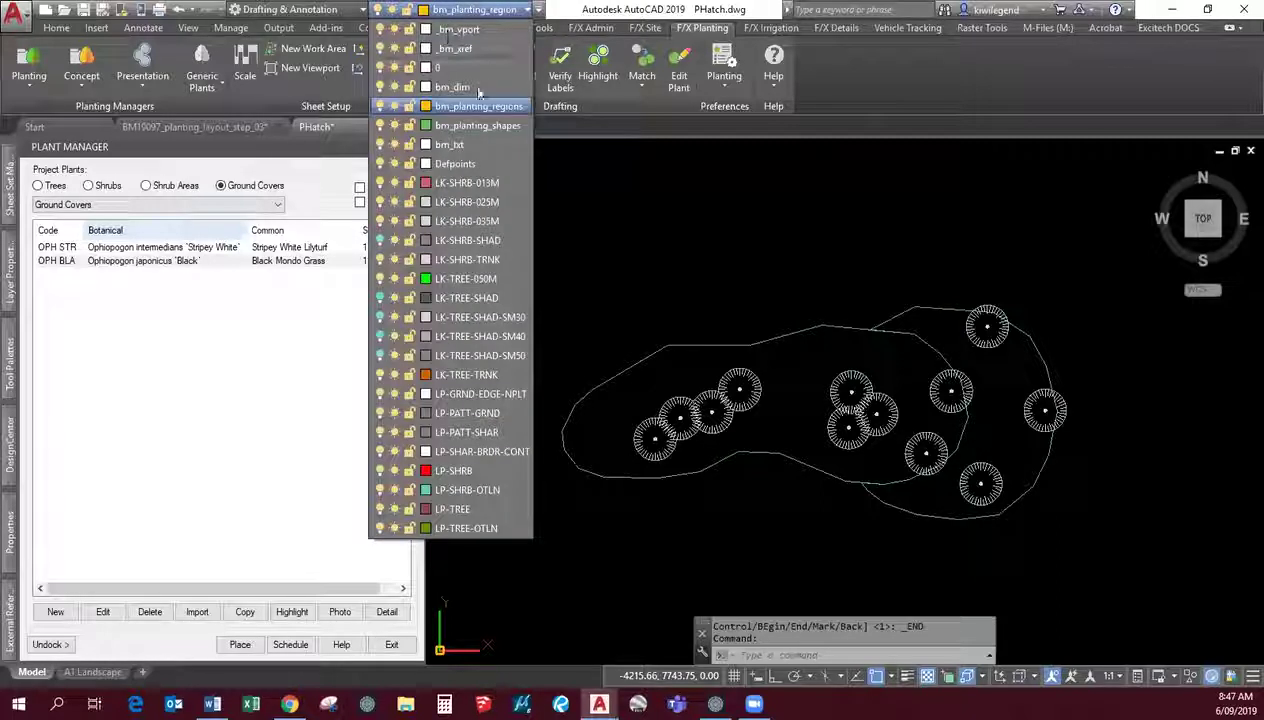
click(394, 183)
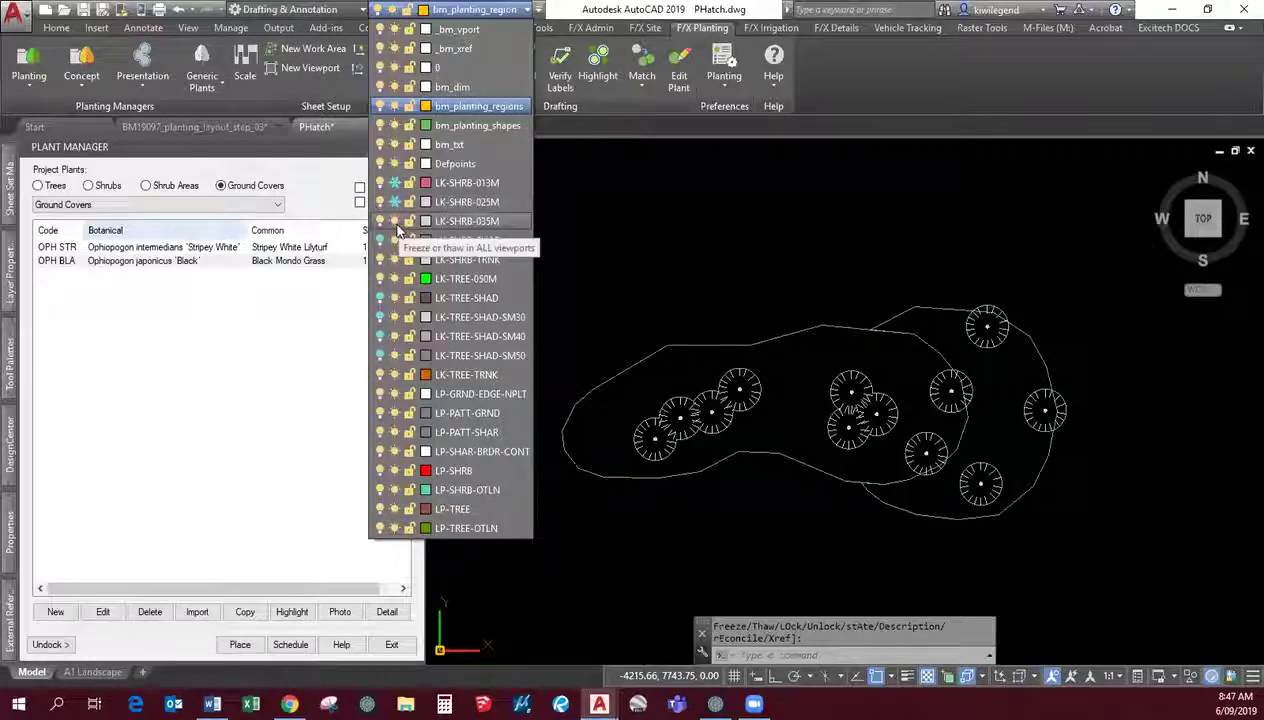
click(395, 221)
click(395, 259)
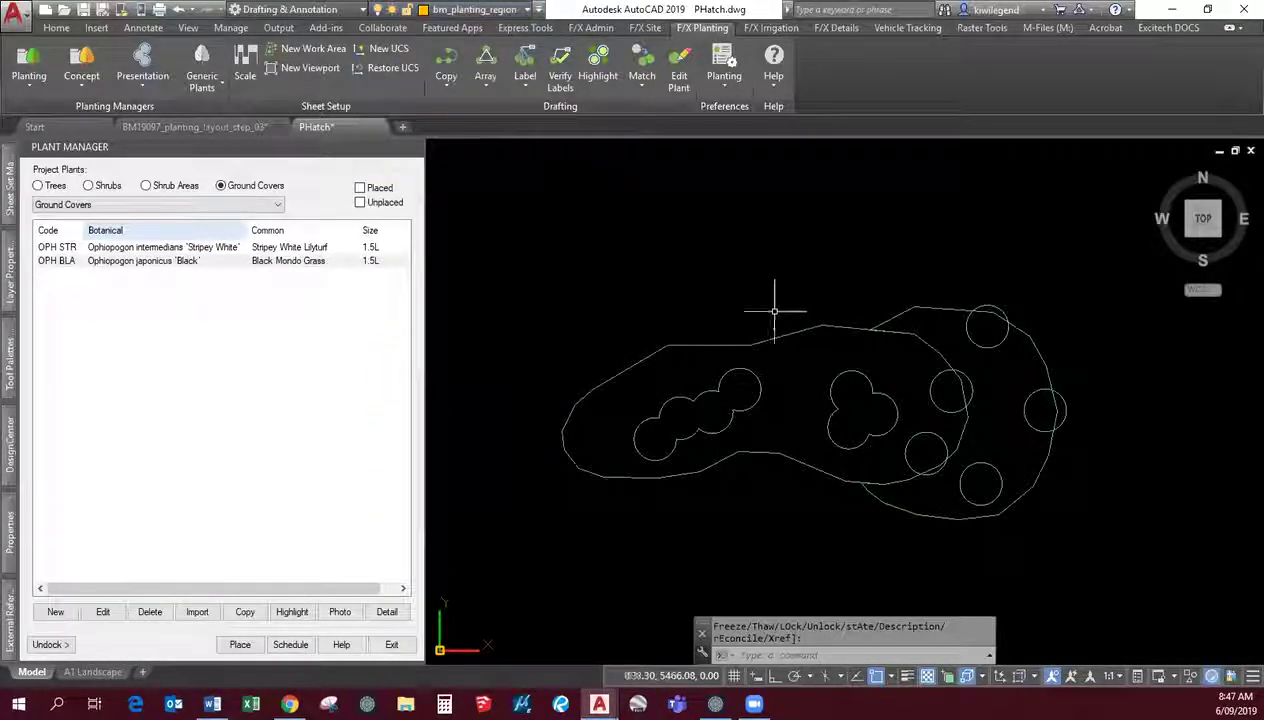
Step: Create polyline boundaries with island detection inside the elongated bed using BOUNDARY, and turn on the lineweight display
scroll(815, 360, up, 2)
scroll(815, 363, down, 1)
scroll(801, 279, down, 1)
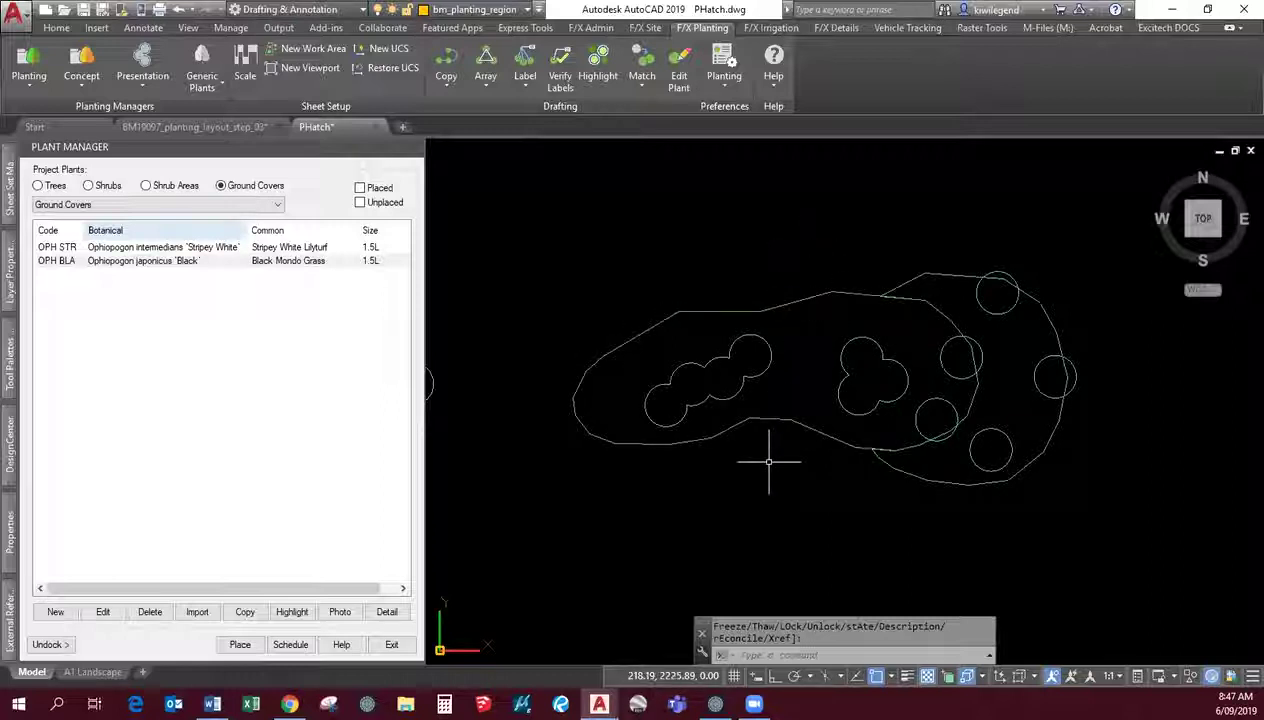
text(boun)
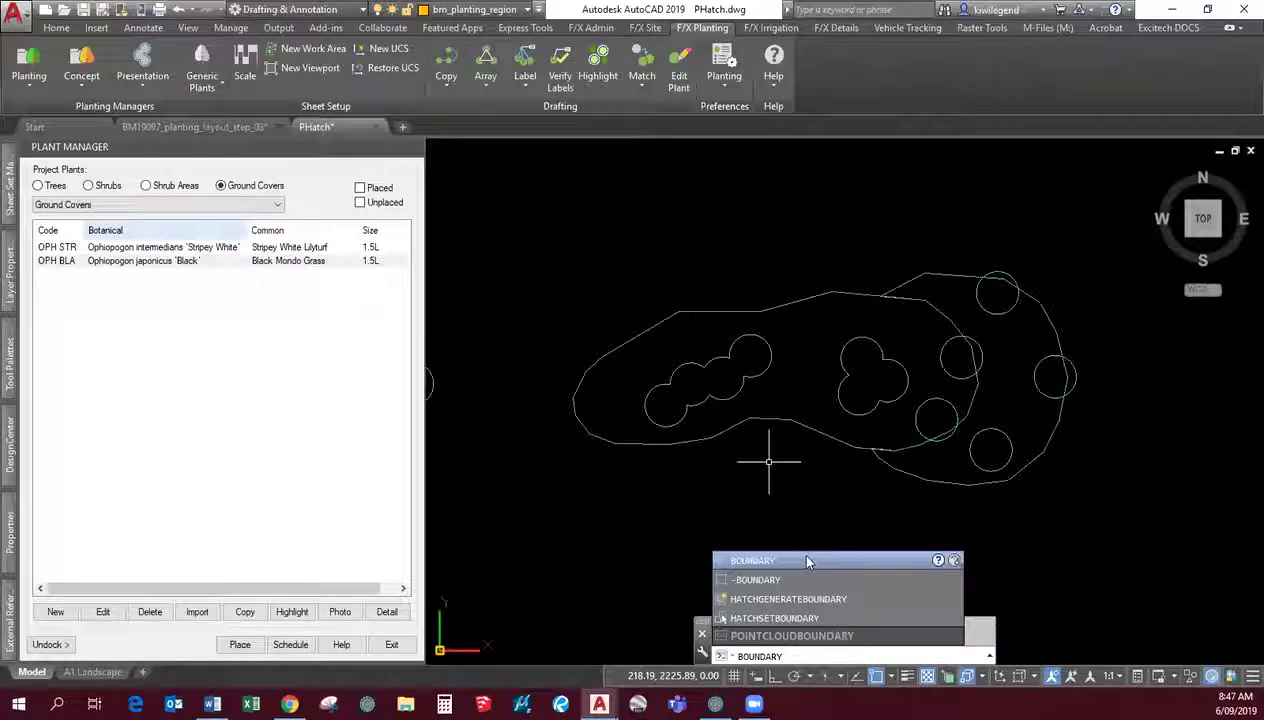
click(807, 561)
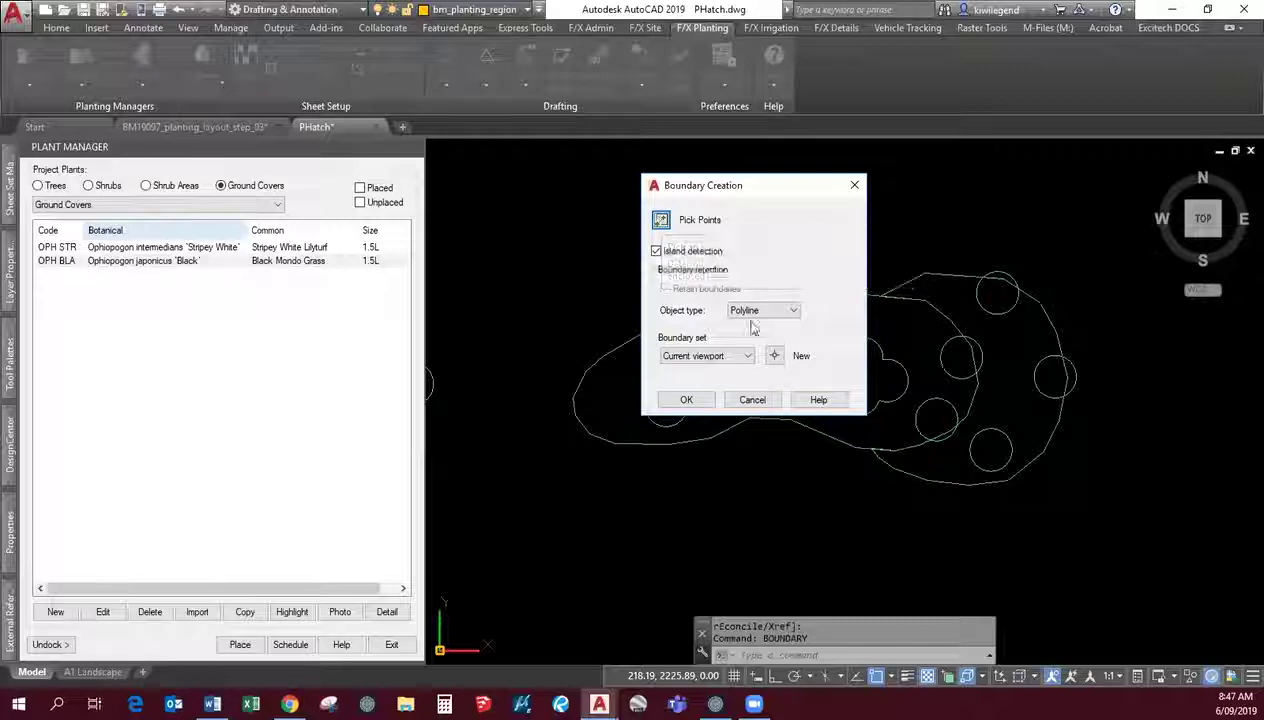
click(661, 220)
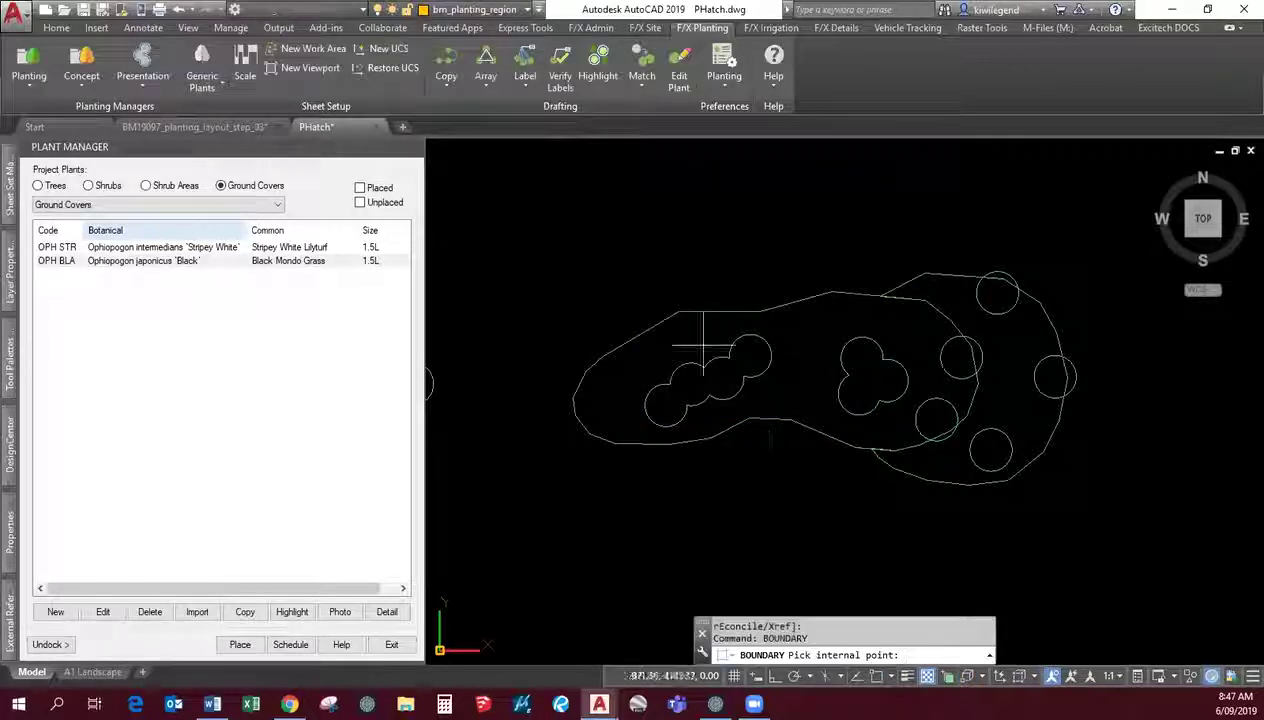
click(798, 364)
key(Return)
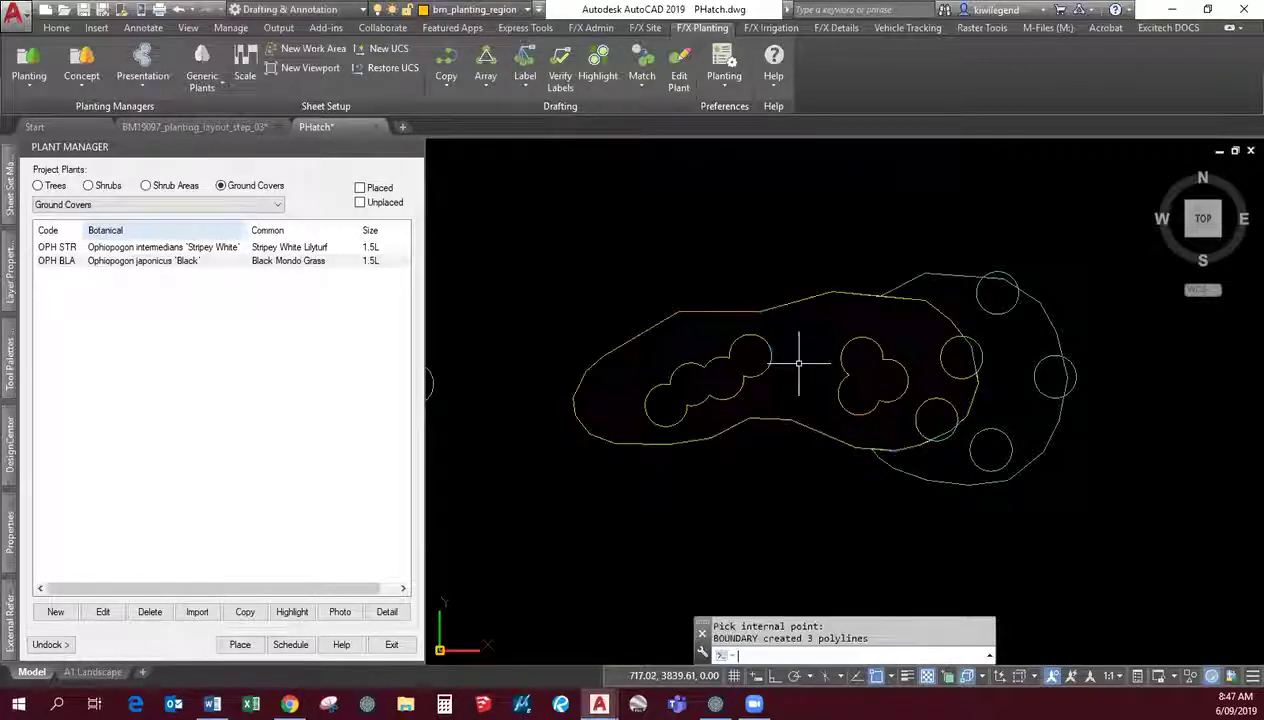
click(907, 680)
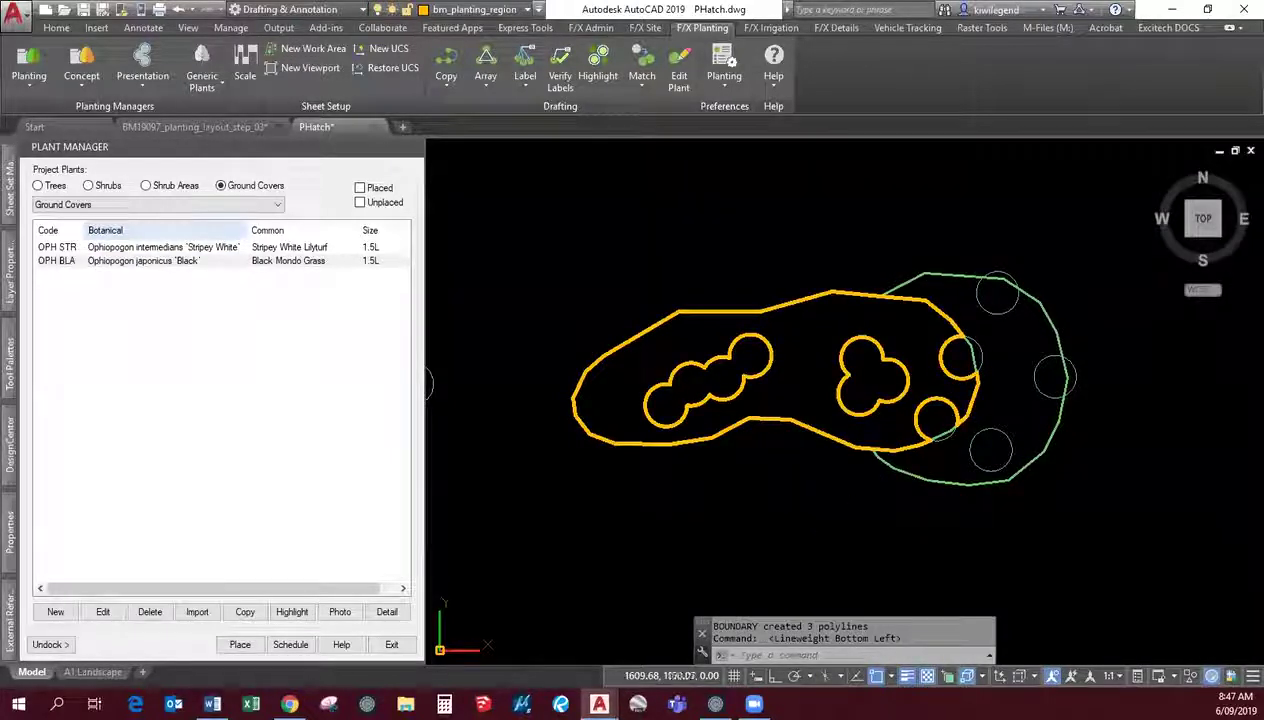
Step: Create boundary polylines inside the crescent-shaped bed, around its shrub outlines
key(Return)
click(658, 218)
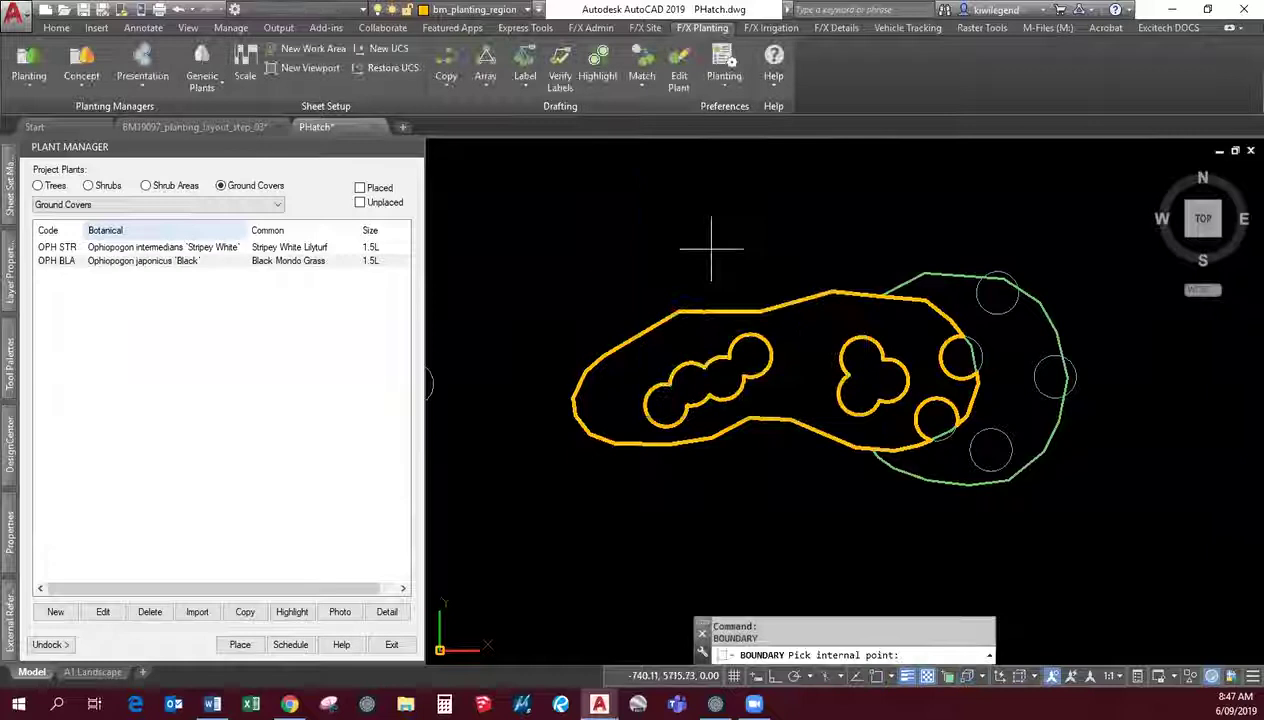
click(1006, 398)
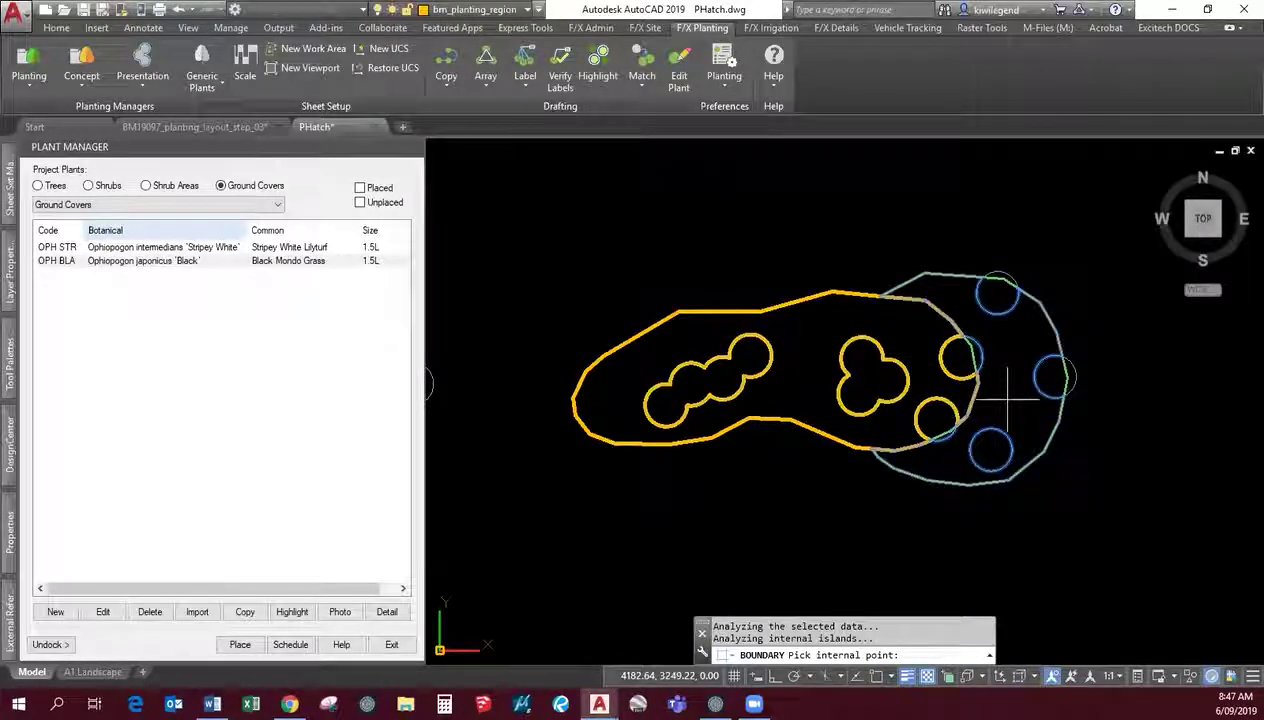
key(Return)
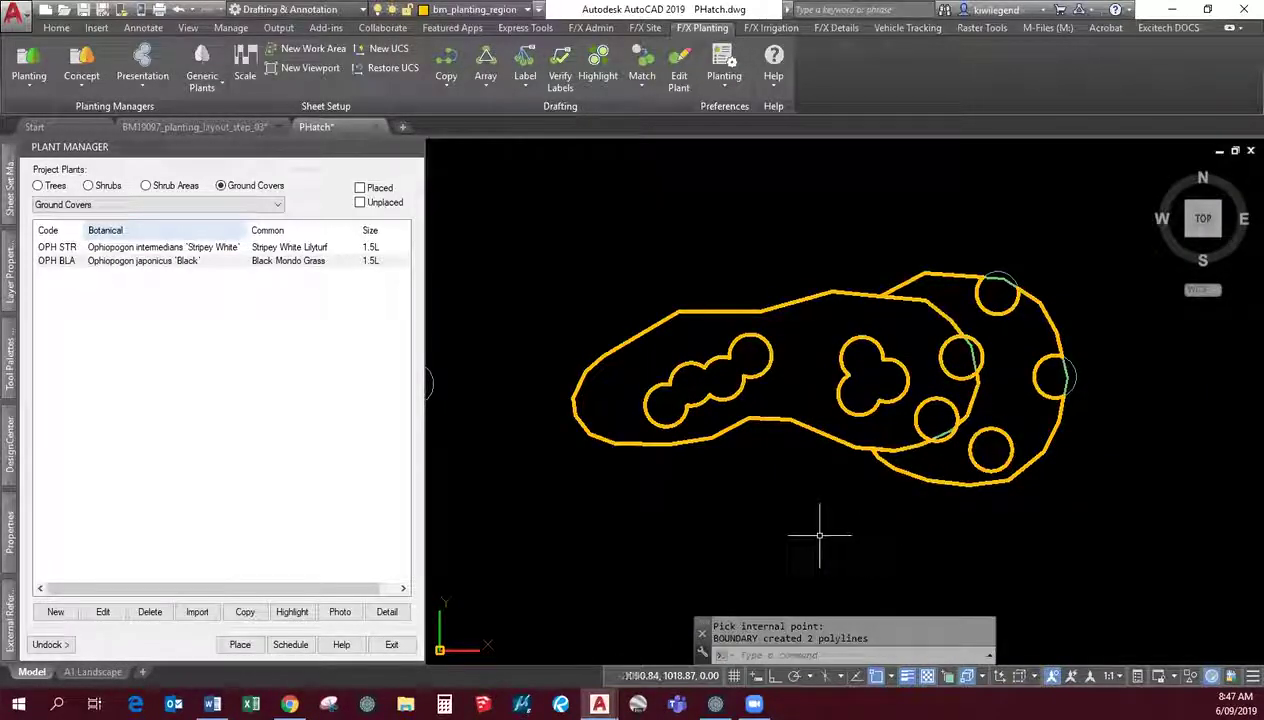
Step: Place the Ophiopogon intermedians 'Stripey White' hatch in the elongated bed, with the row of four shrub outlines as interior boundary
click(148, 250)
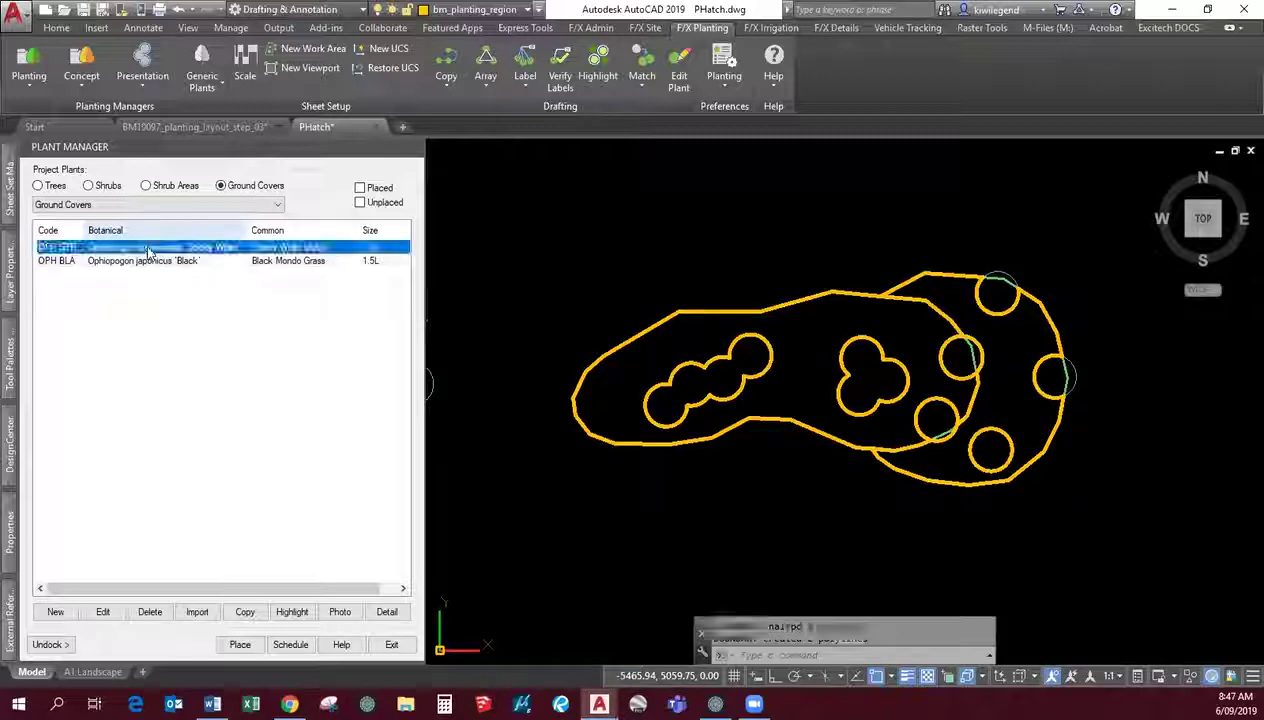
click(240, 645)
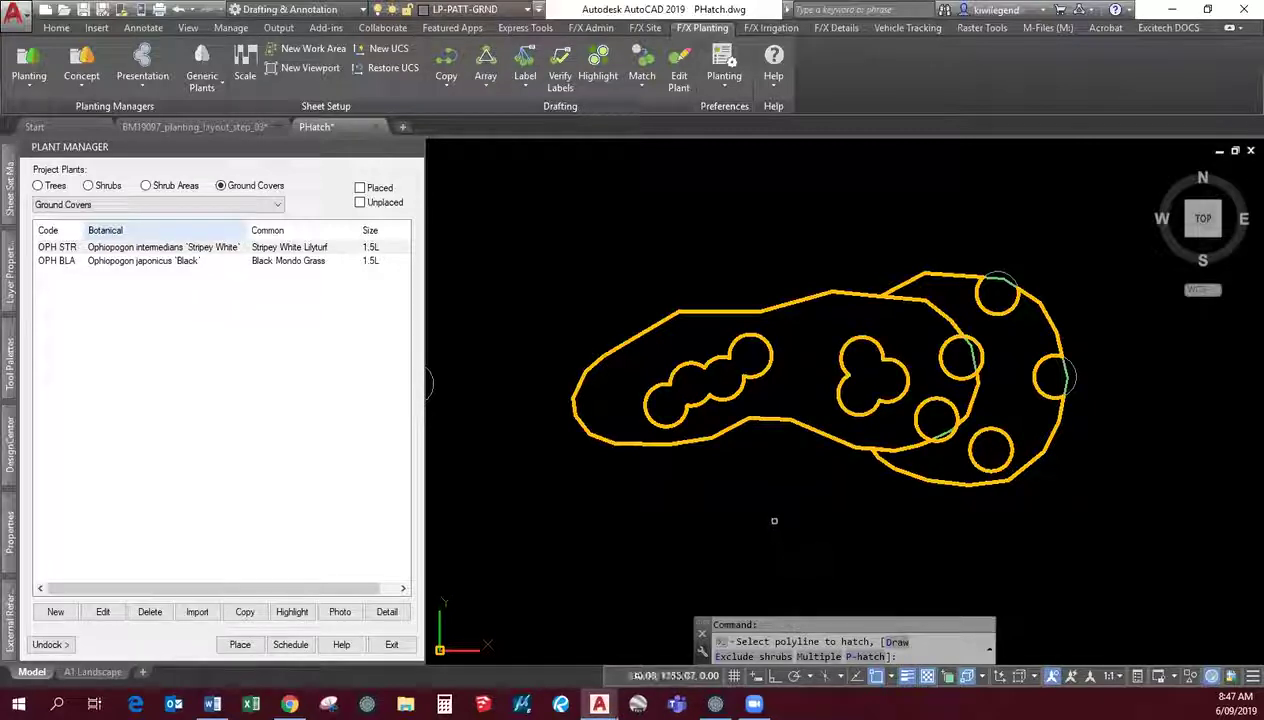
key(Return)
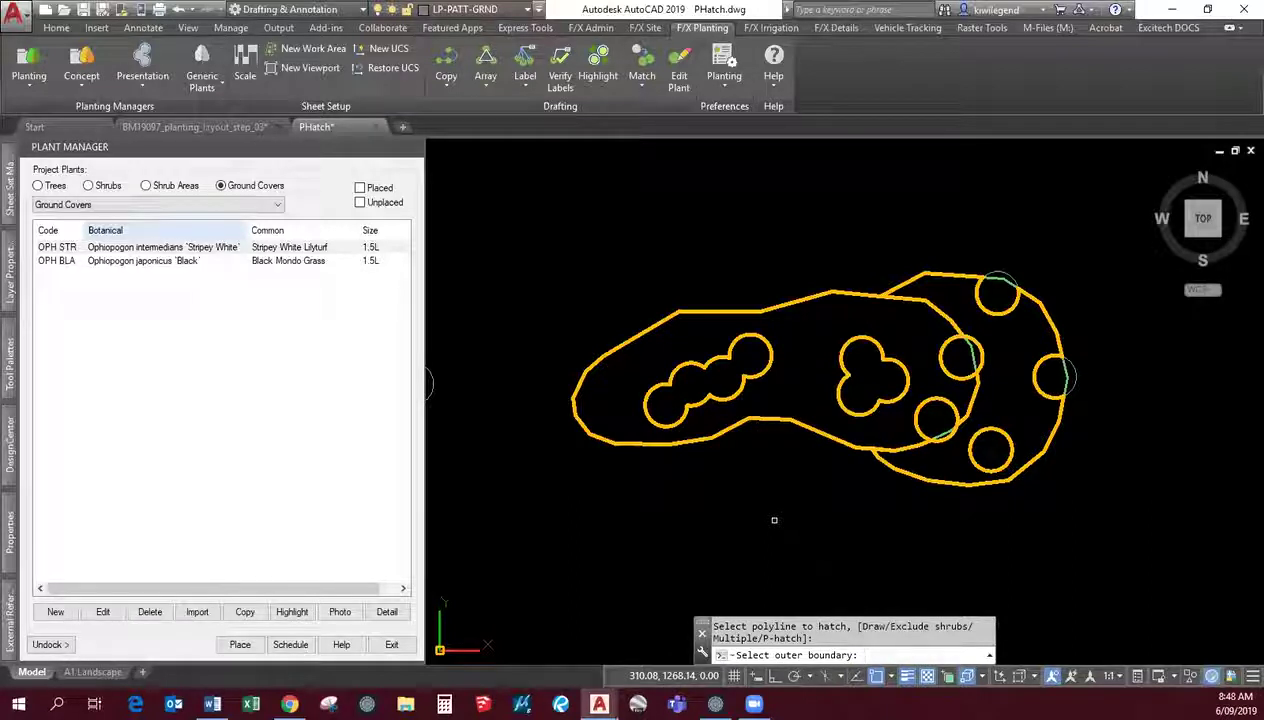
click(767, 417)
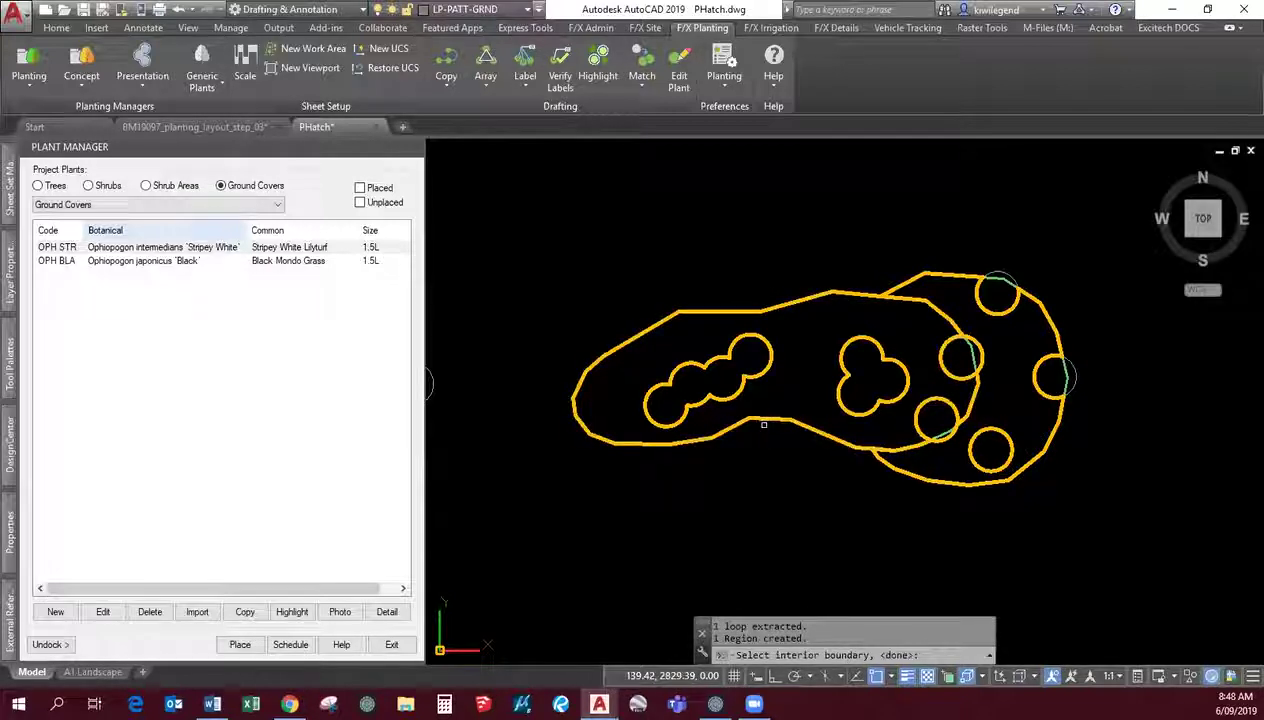
click(768, 375)
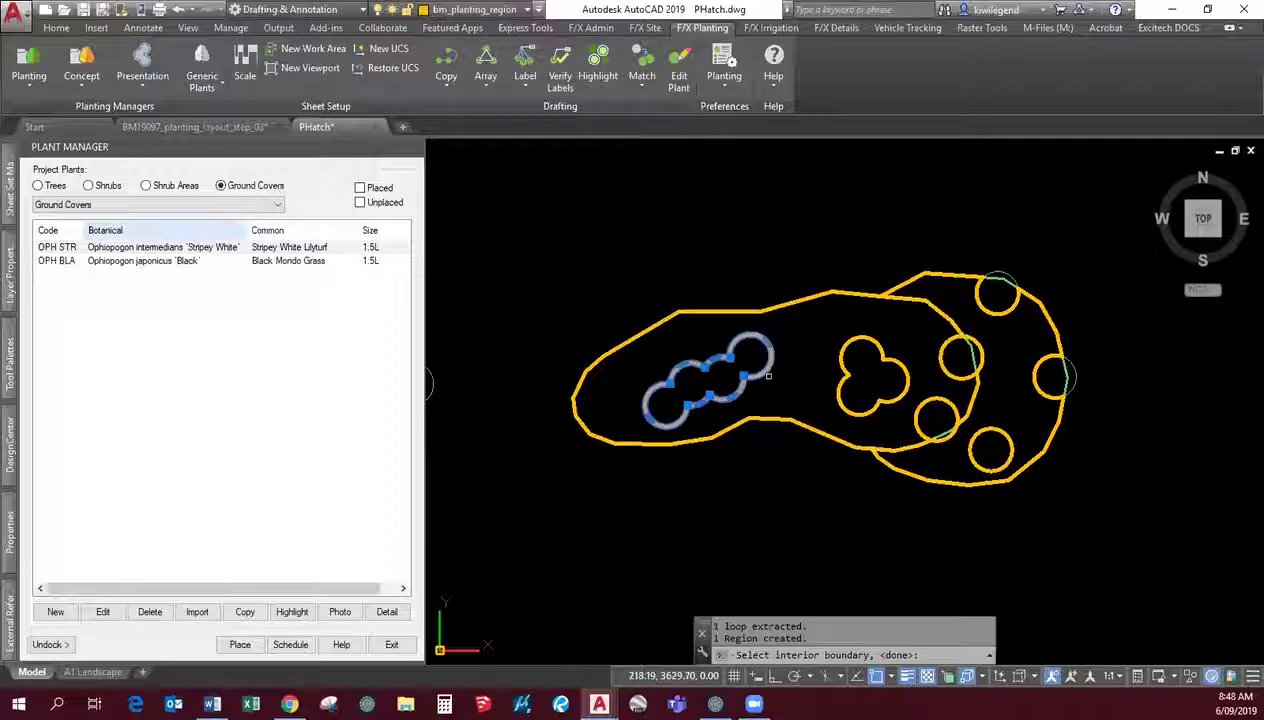
key(Return)
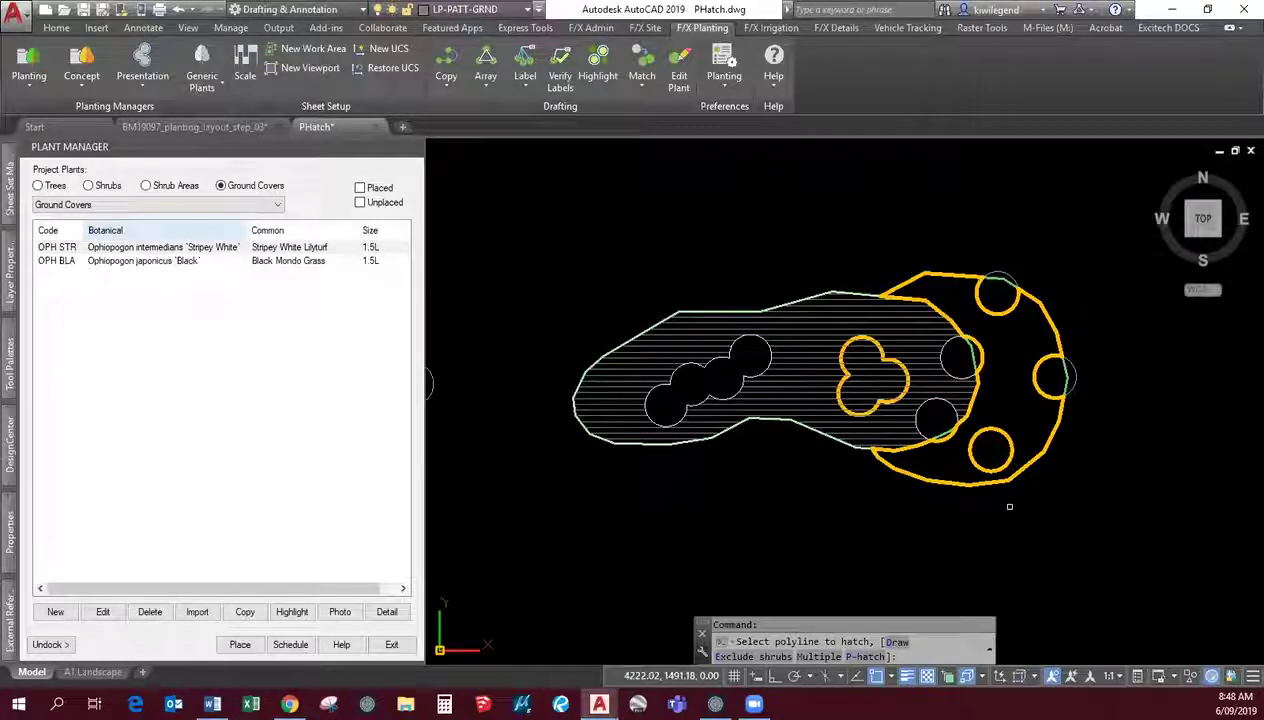
key(Return)
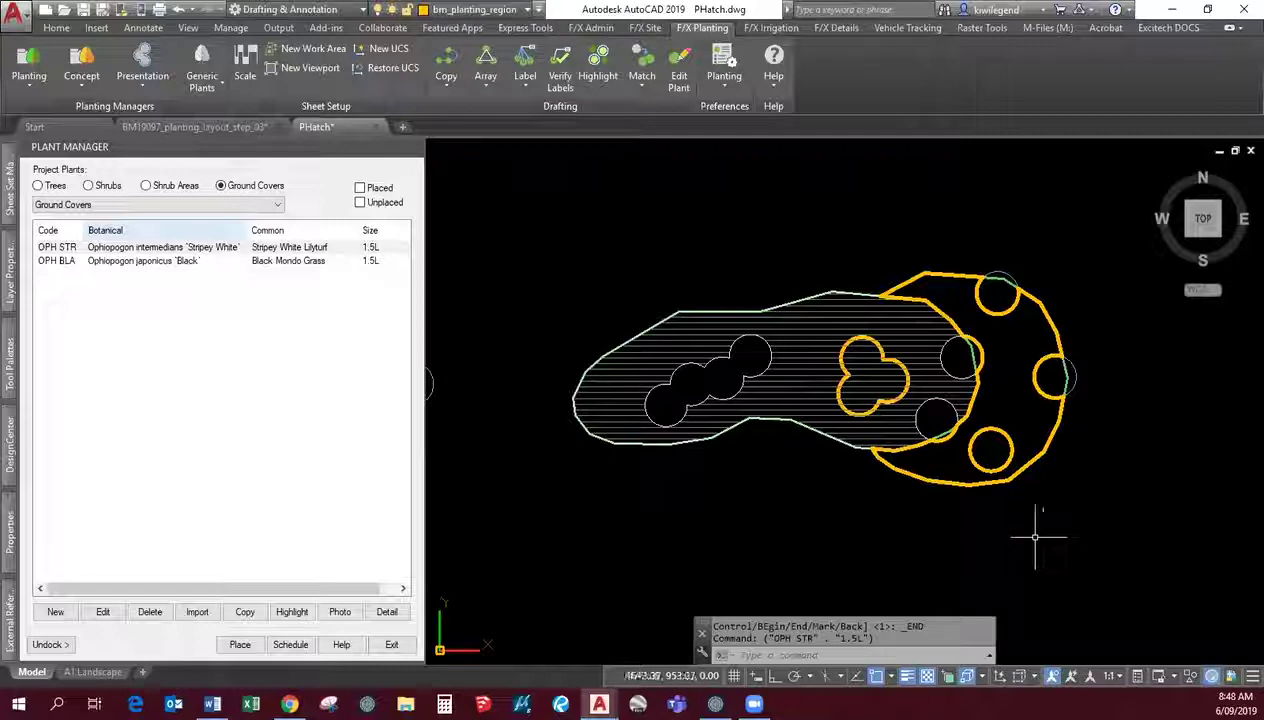
Step: Place the Ophiopogon japonicus 'Black' hatch in the crescent-shaped bed, with the single circular shrub outline as interior boundary
click(99, 263)
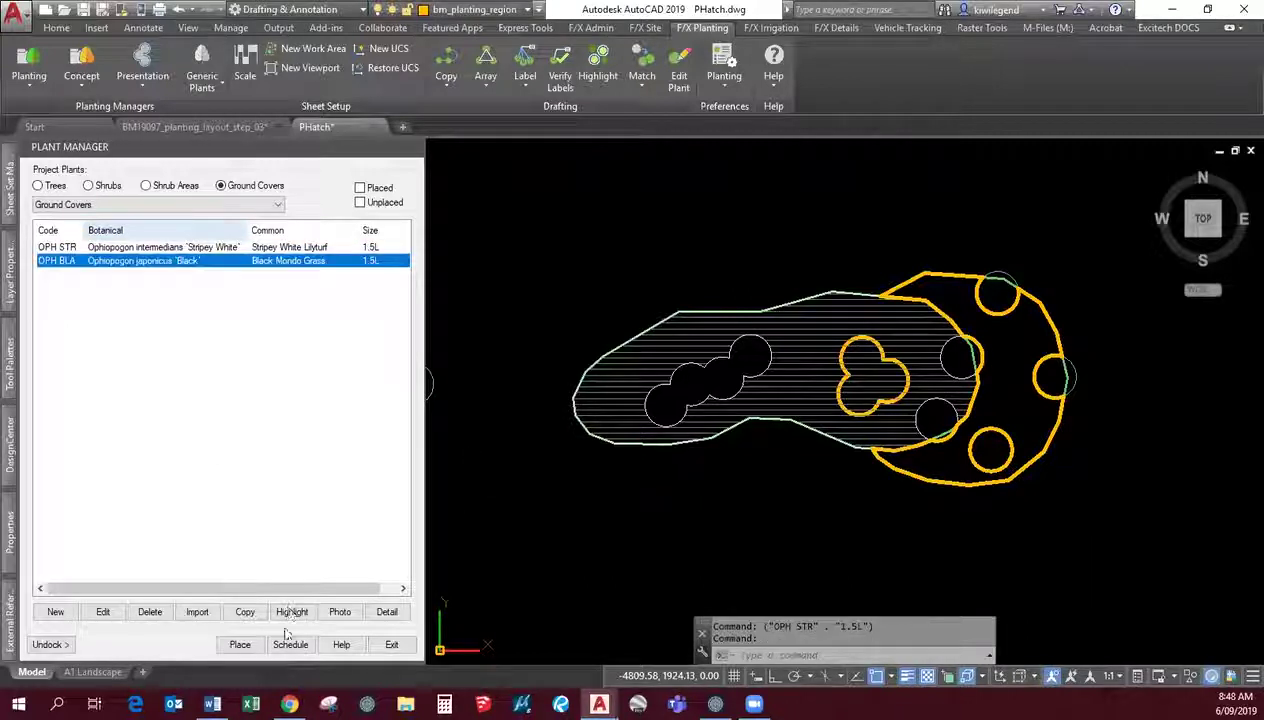
click(240, 645)
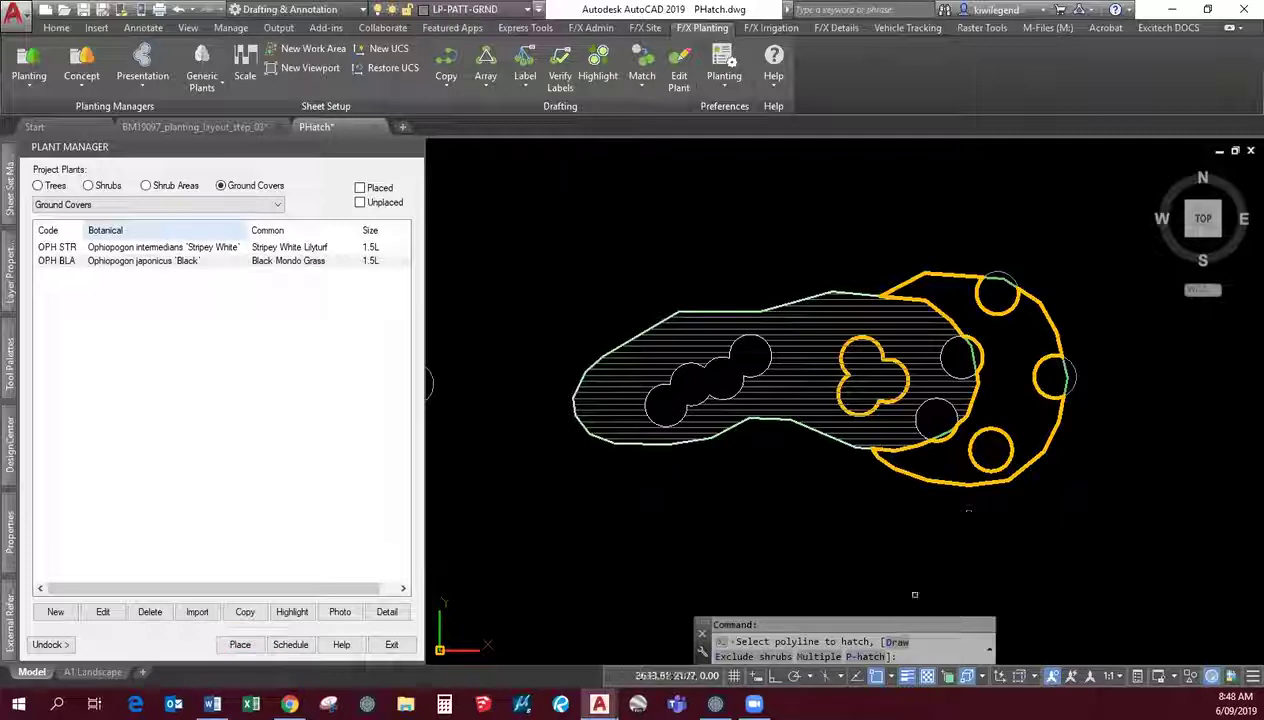
key(Return)
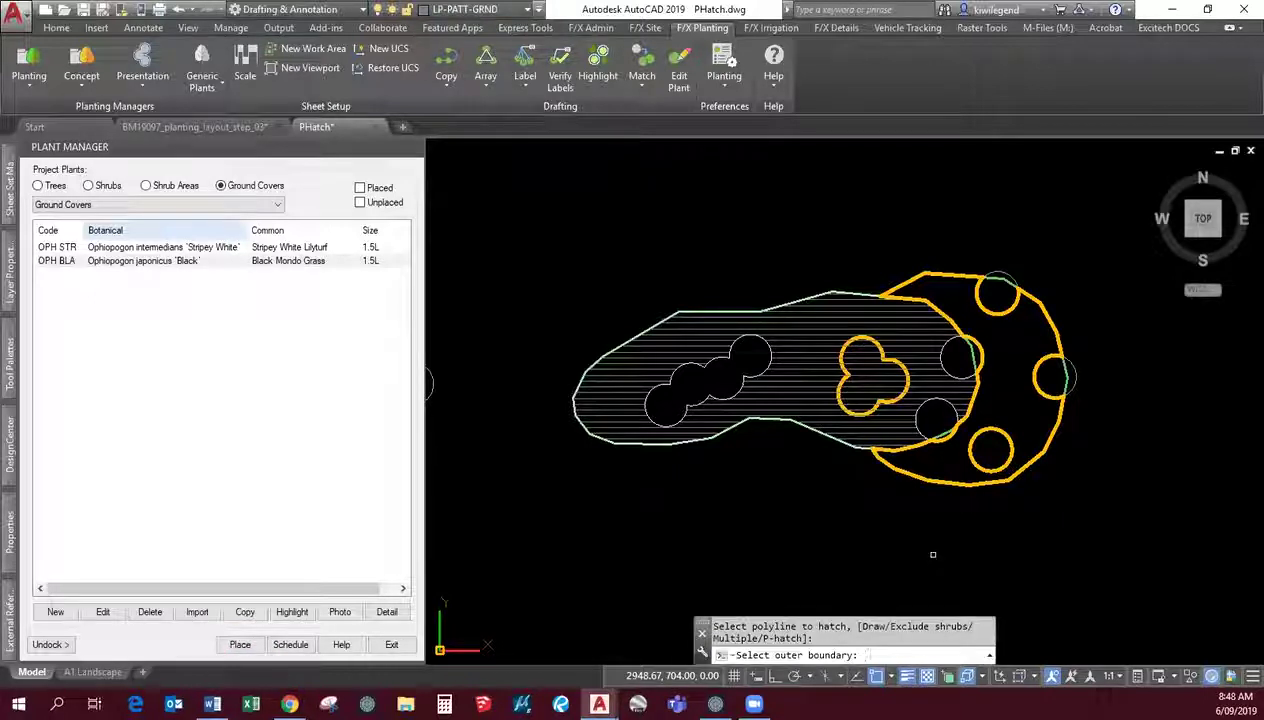
click(1056, 438)
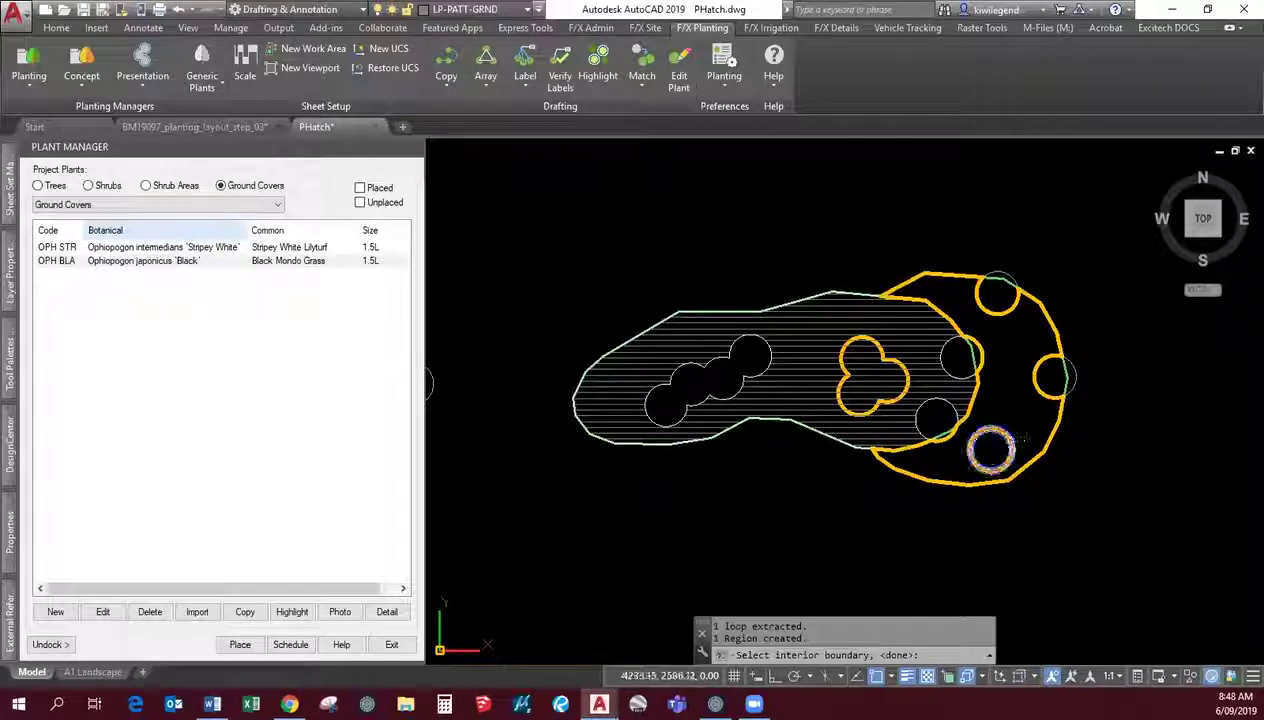
key(Return)
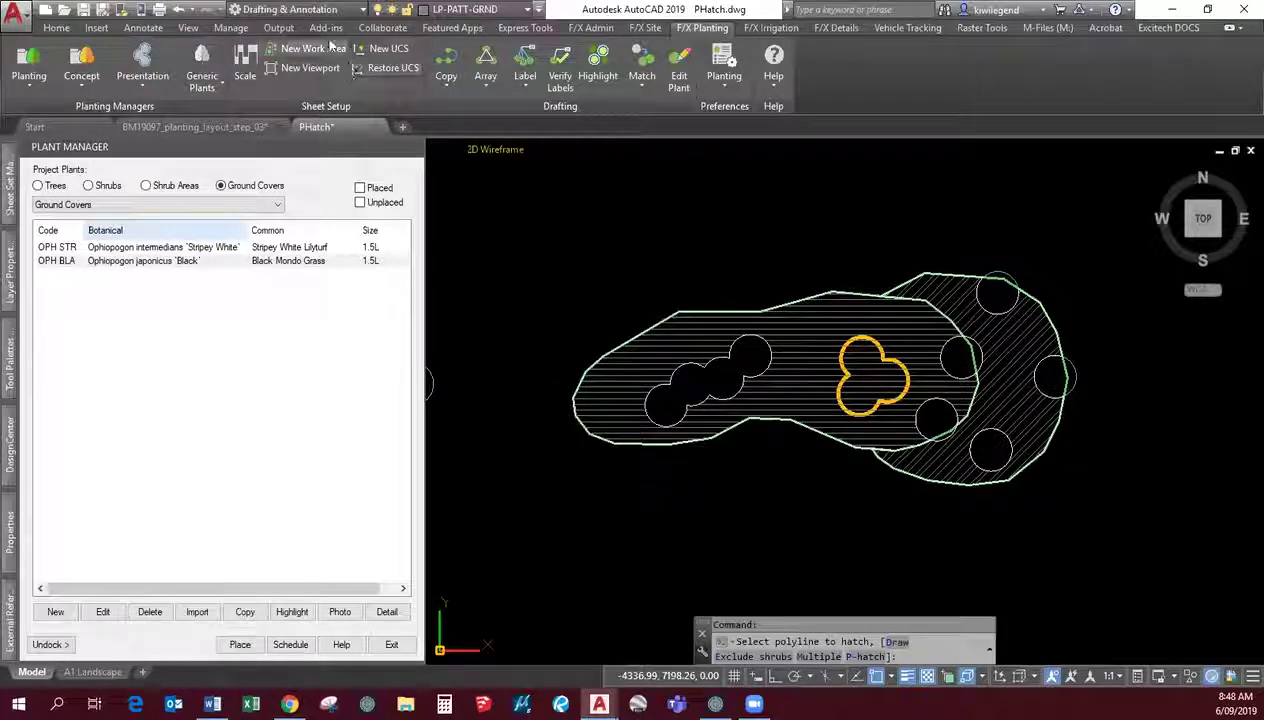
Step: Turn off plant outlines for both trees and shrubs
click(143, 80)
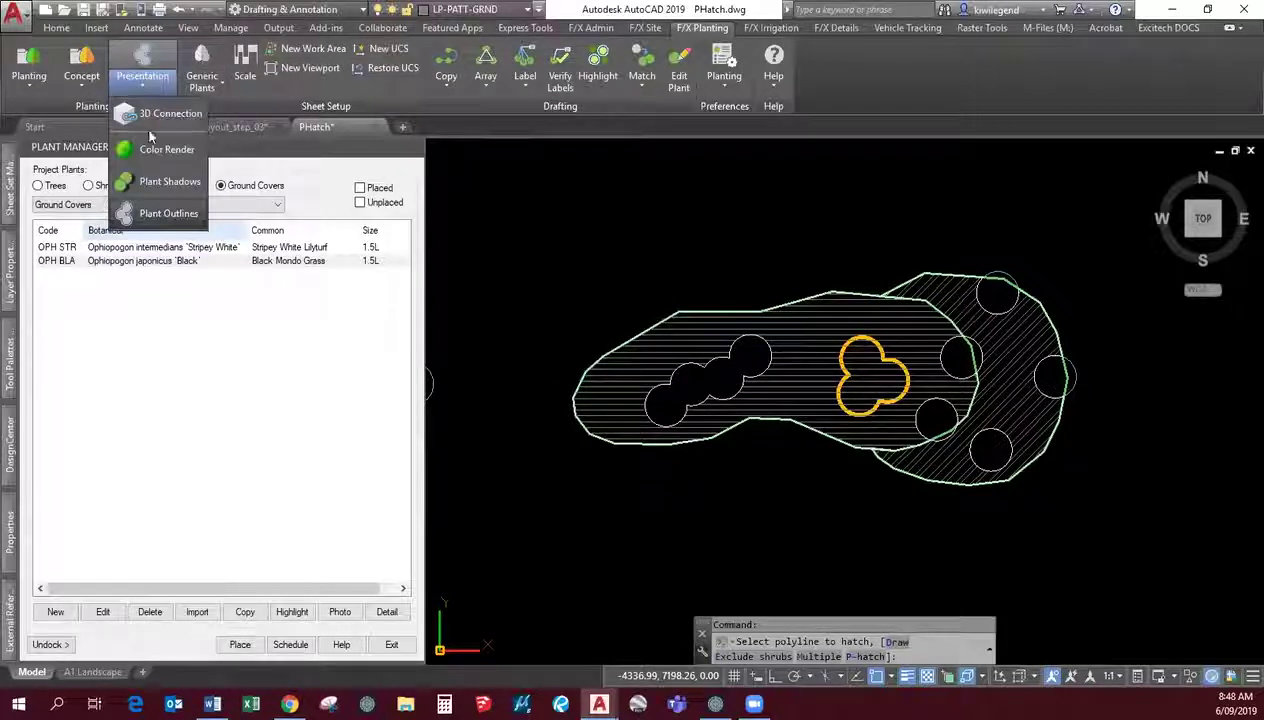
click(178, 212)
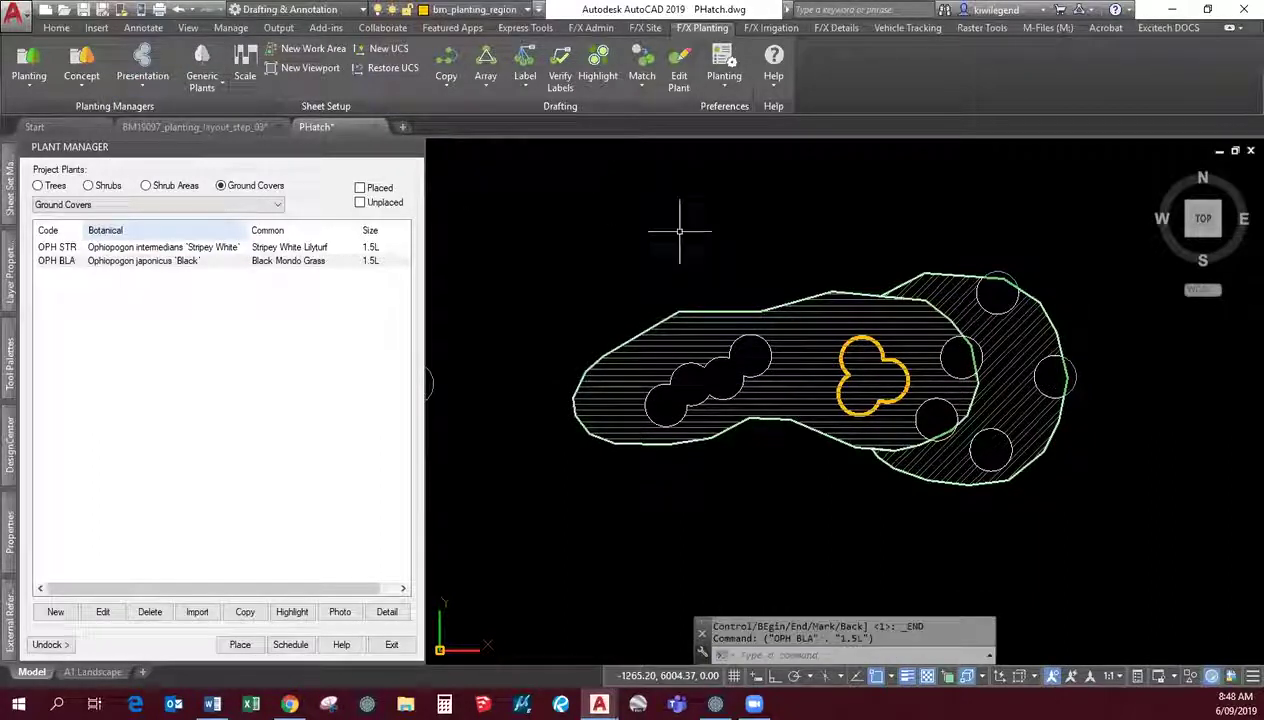
click(140, 81)
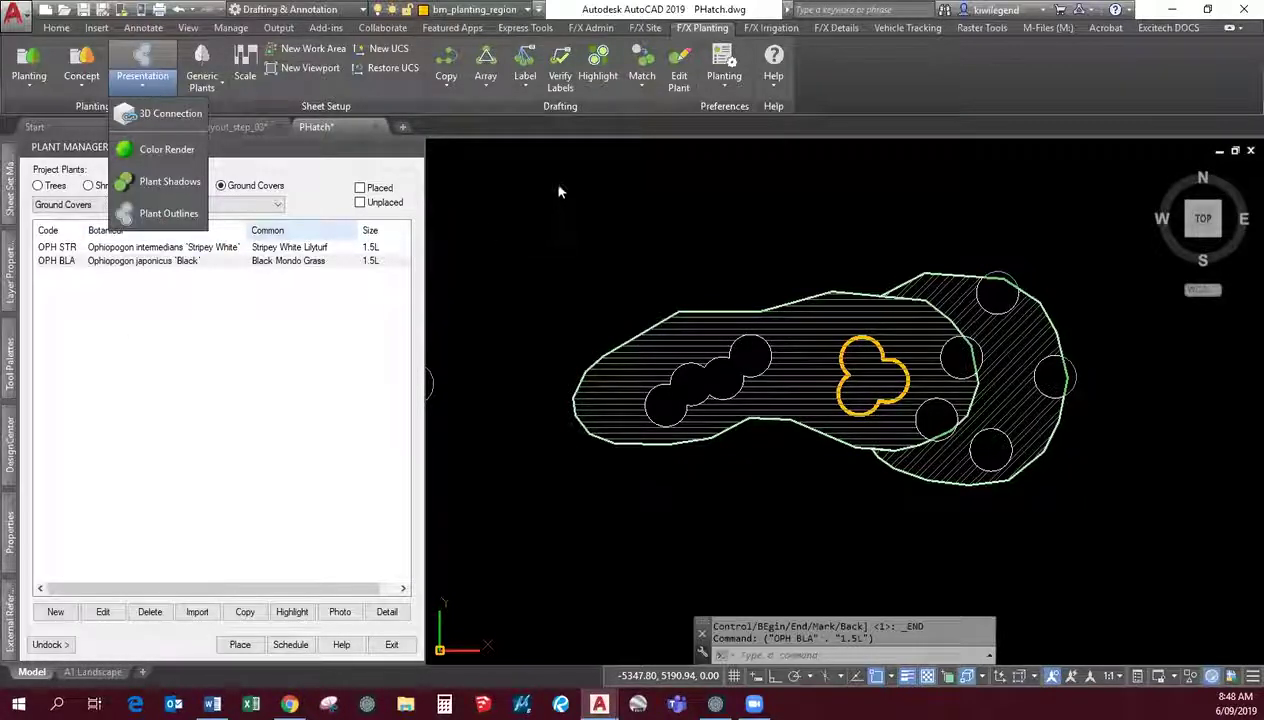
key(Escape)
key(Escape)
click(131, 84)
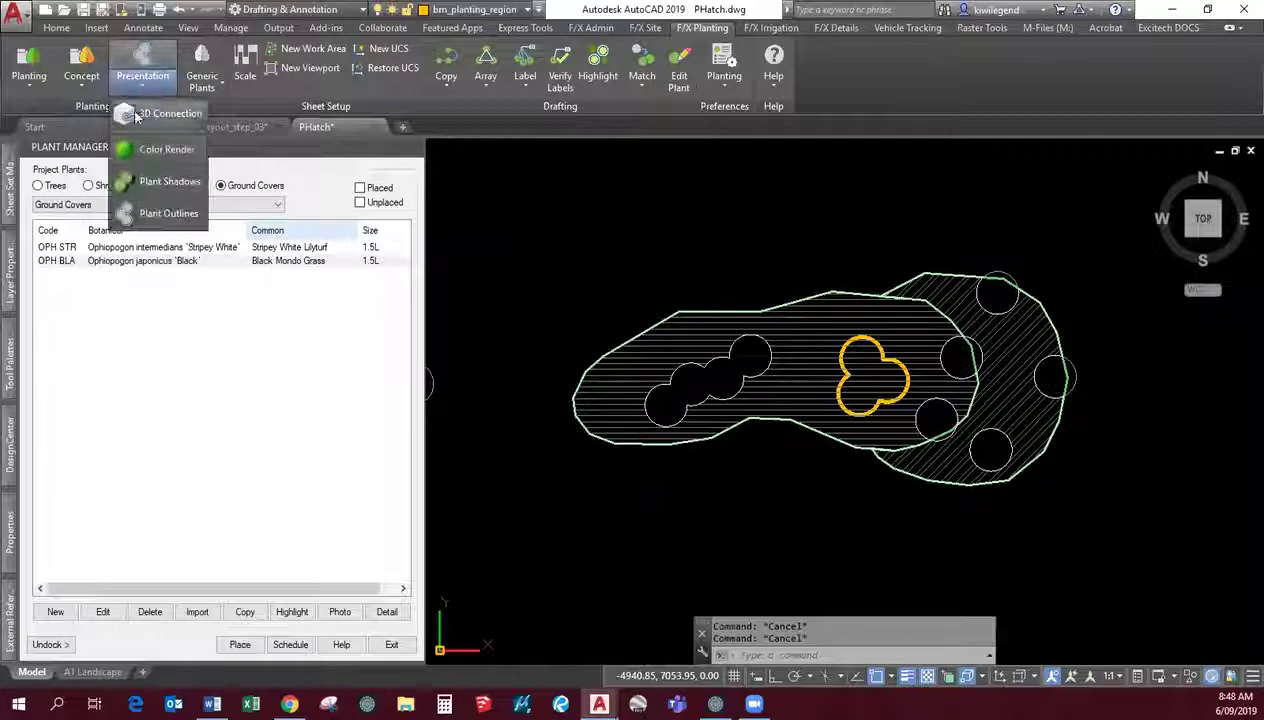
click(145, 215)
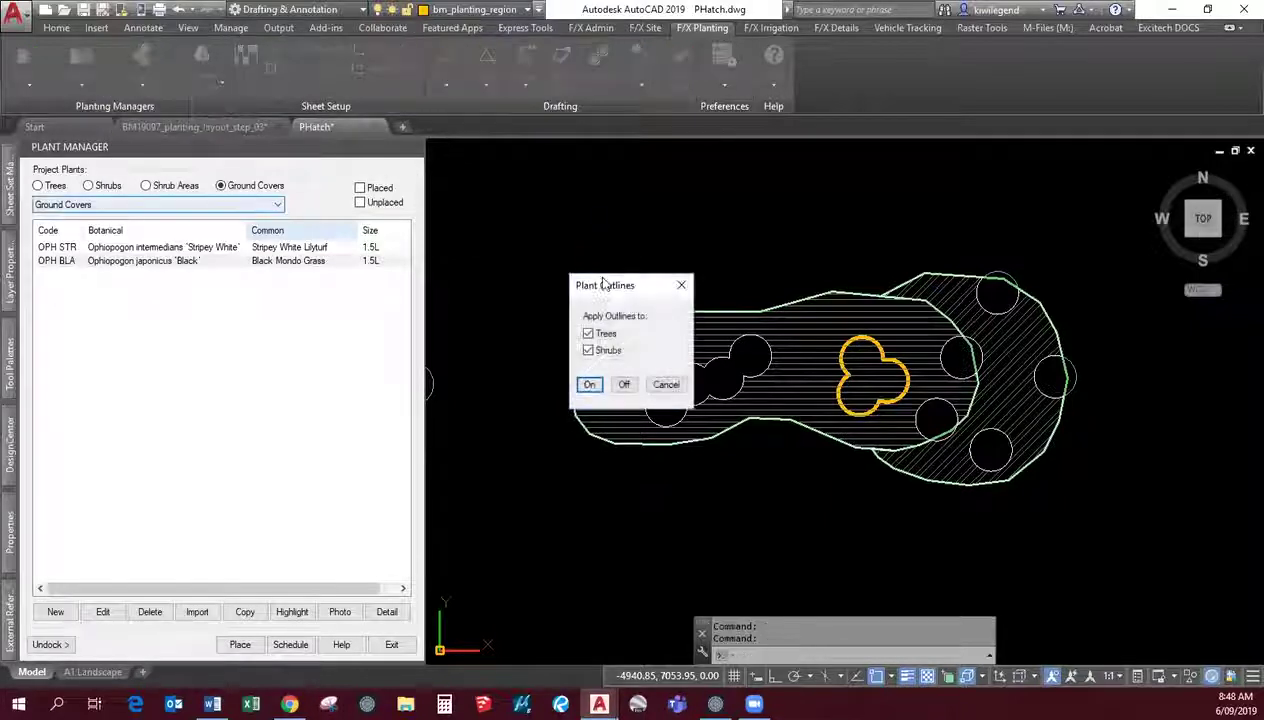
click(624, 386)
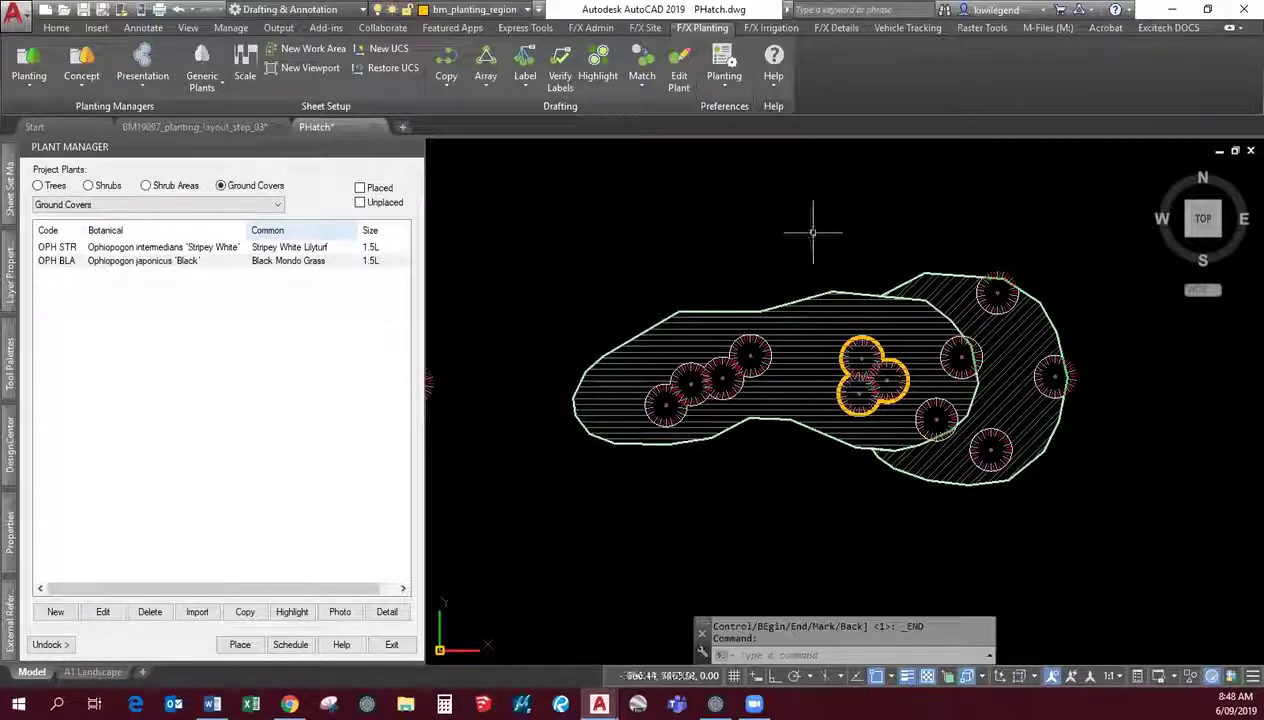
Step: Freeze the bm_planting_shapes layer
click(475, 9)
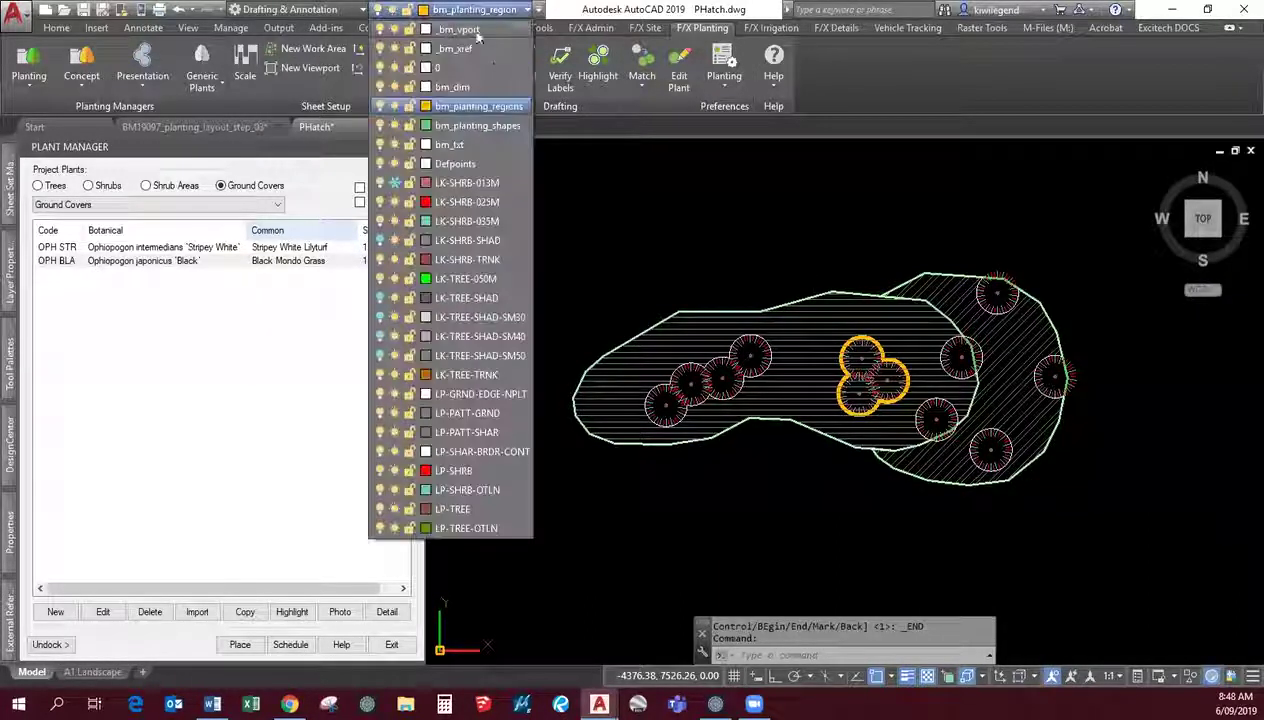
click(395, 126)
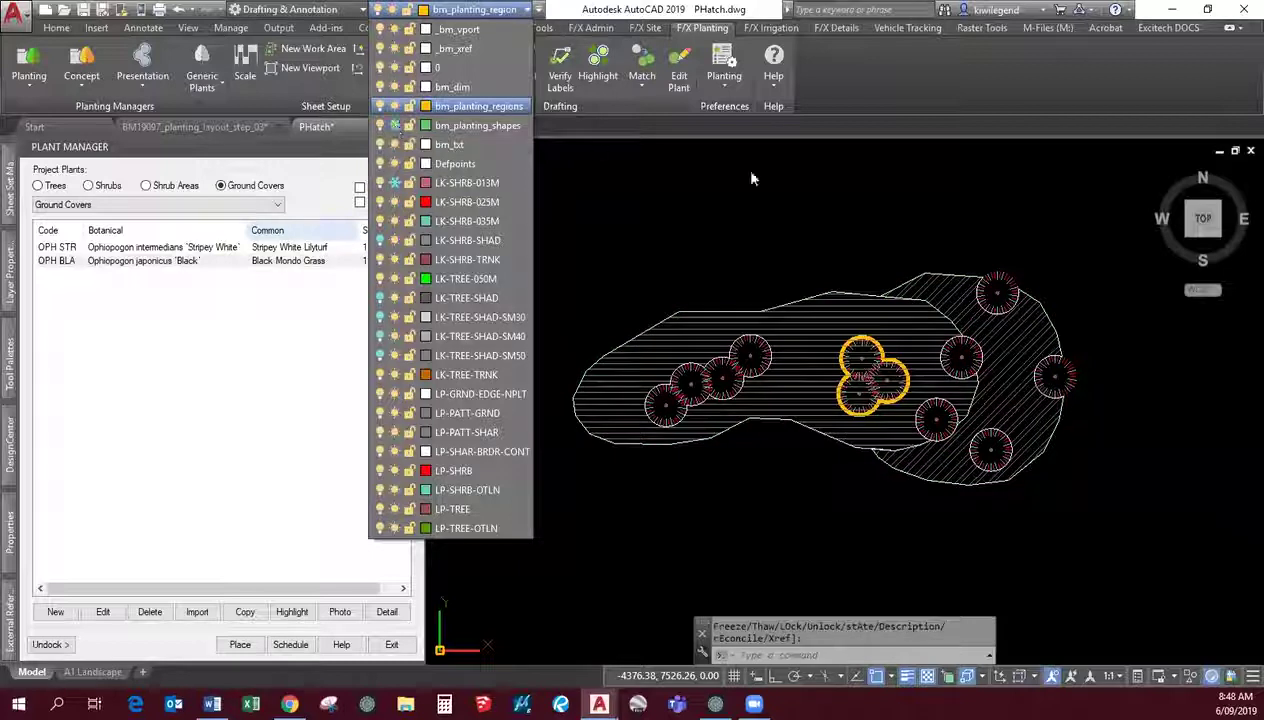
click(851, 537)
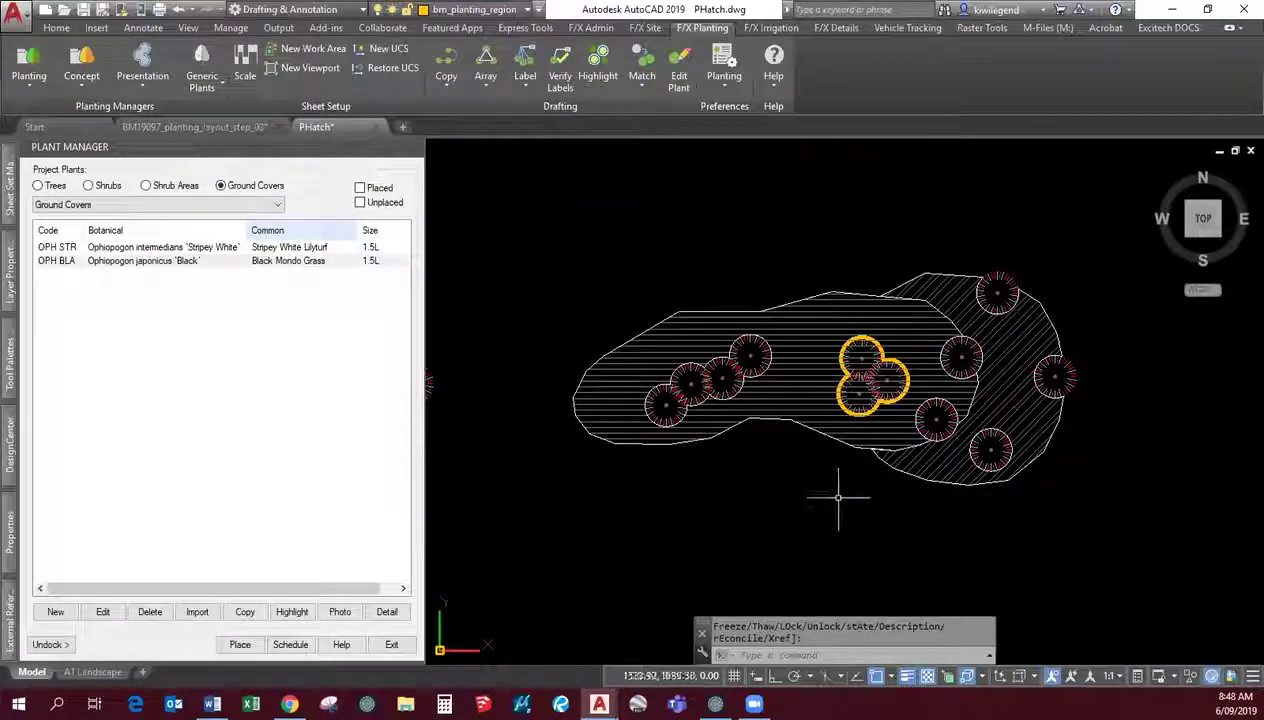
Step: Examine how the new ground cover hatches meet the shrubs and compare this bed with the earlier PHATCH-edited one
scroll(990, 400, up, 5)
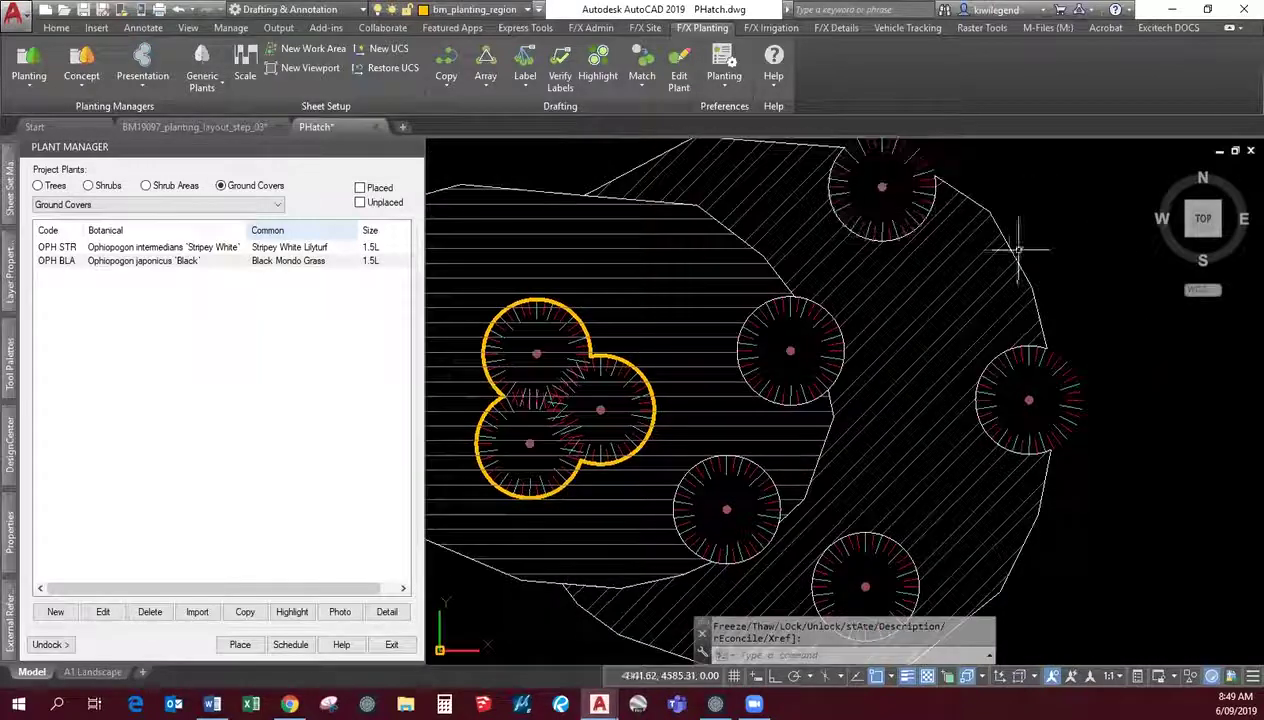
scroll(890, 370, down, 6)
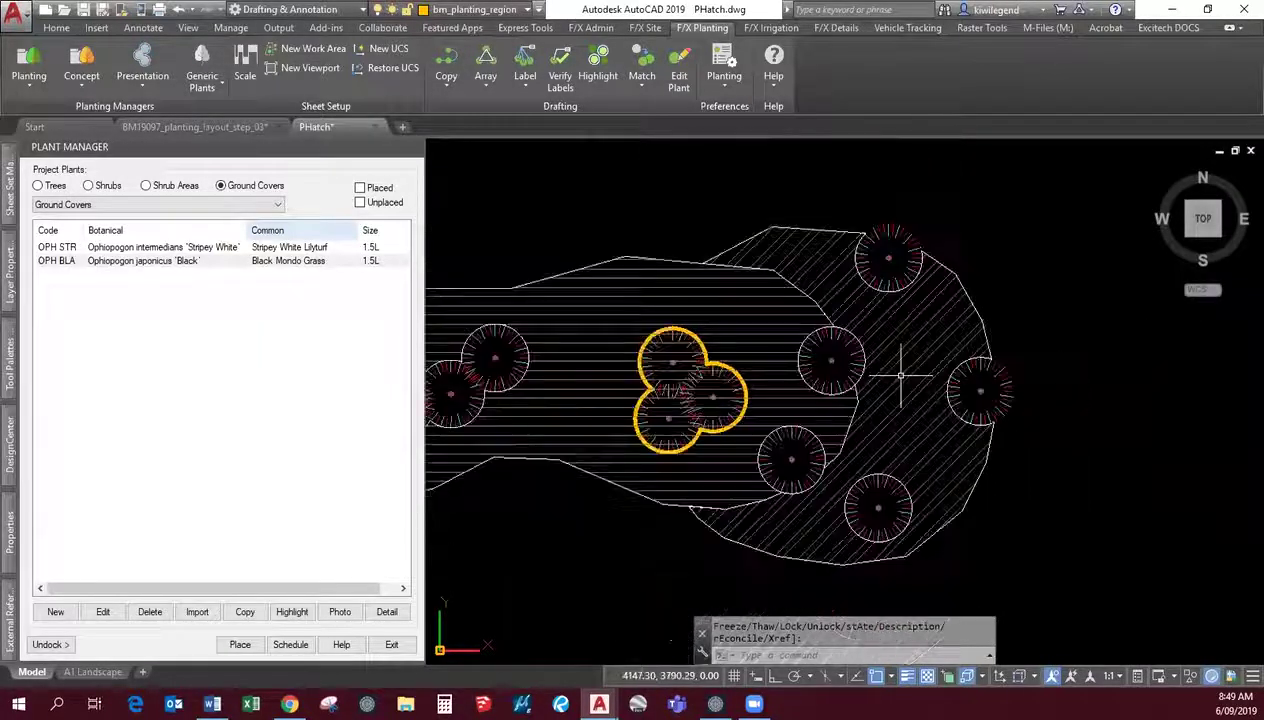
middle_drag(880, 469, 964, 485)
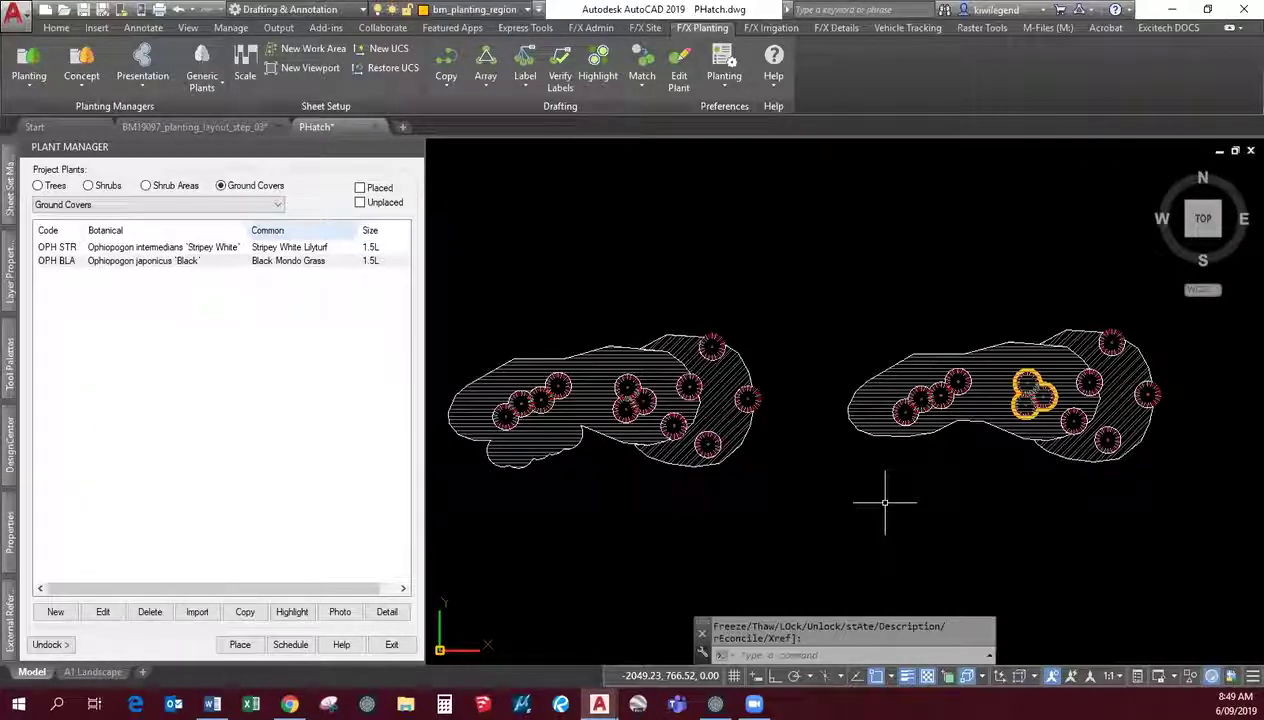
scroll(1022, 392, up, 4)
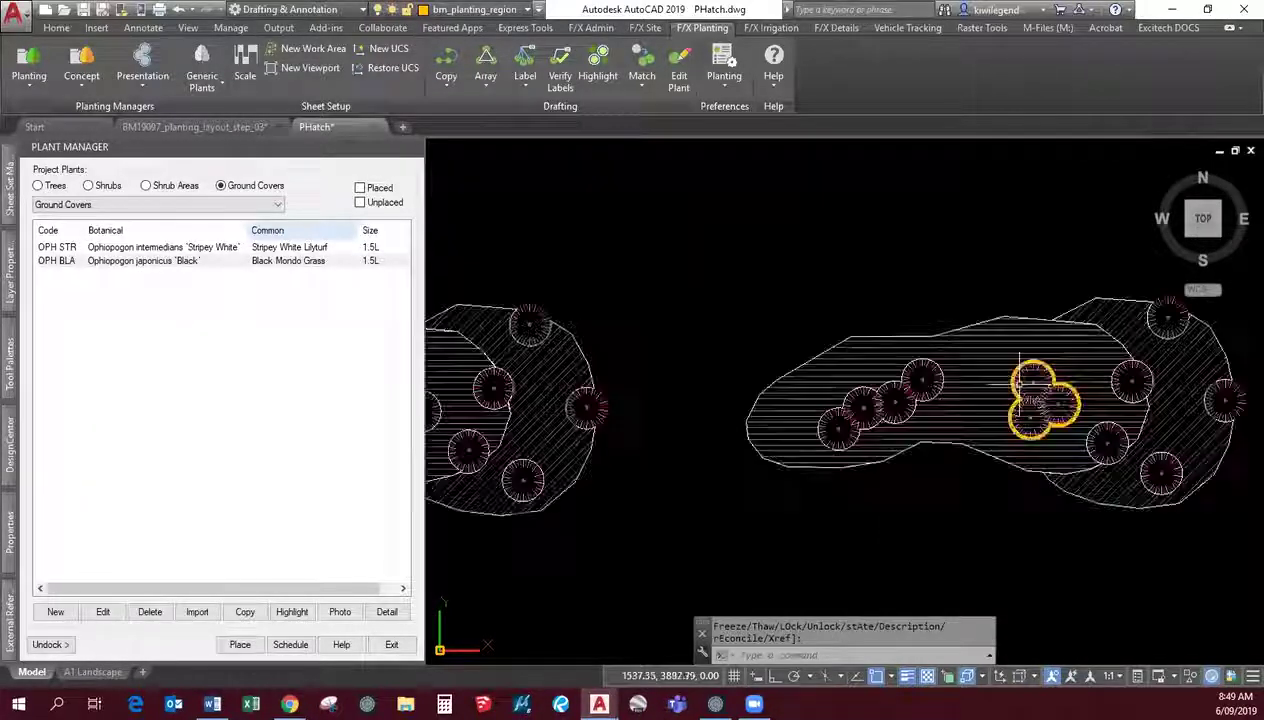
scroll(810, 360, down, 3)
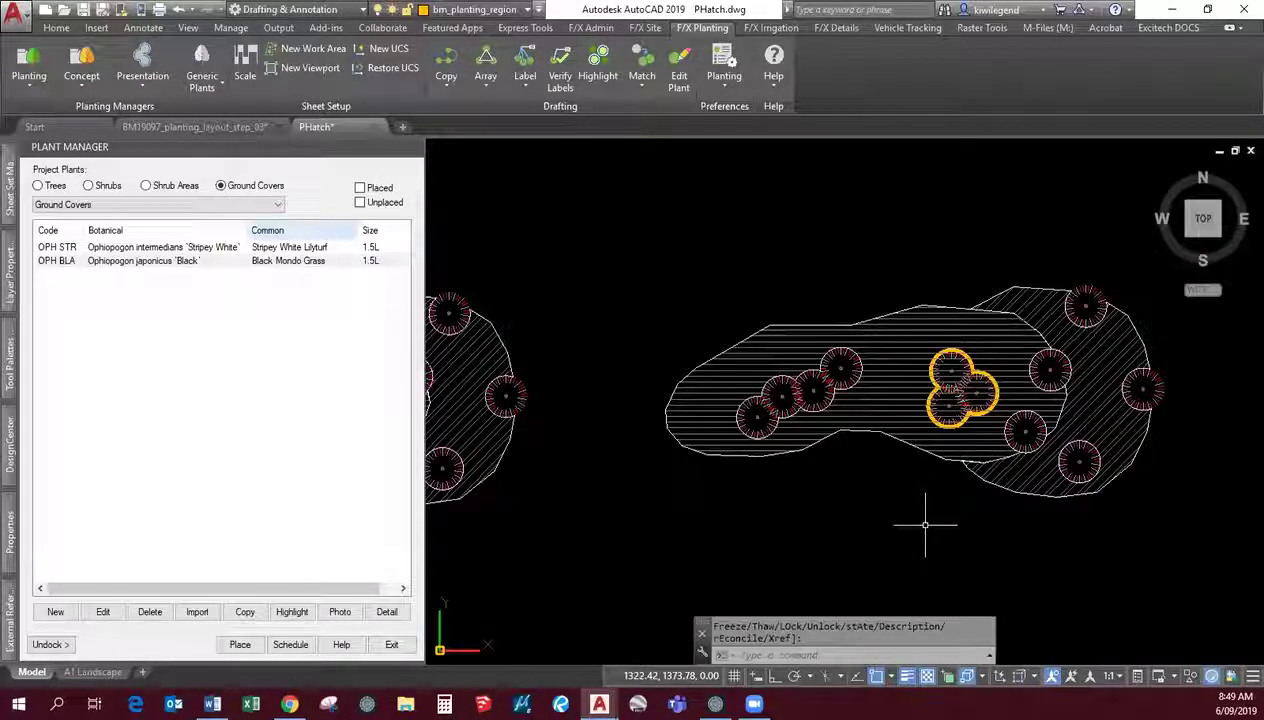
scroll(925, 524, down, 5)
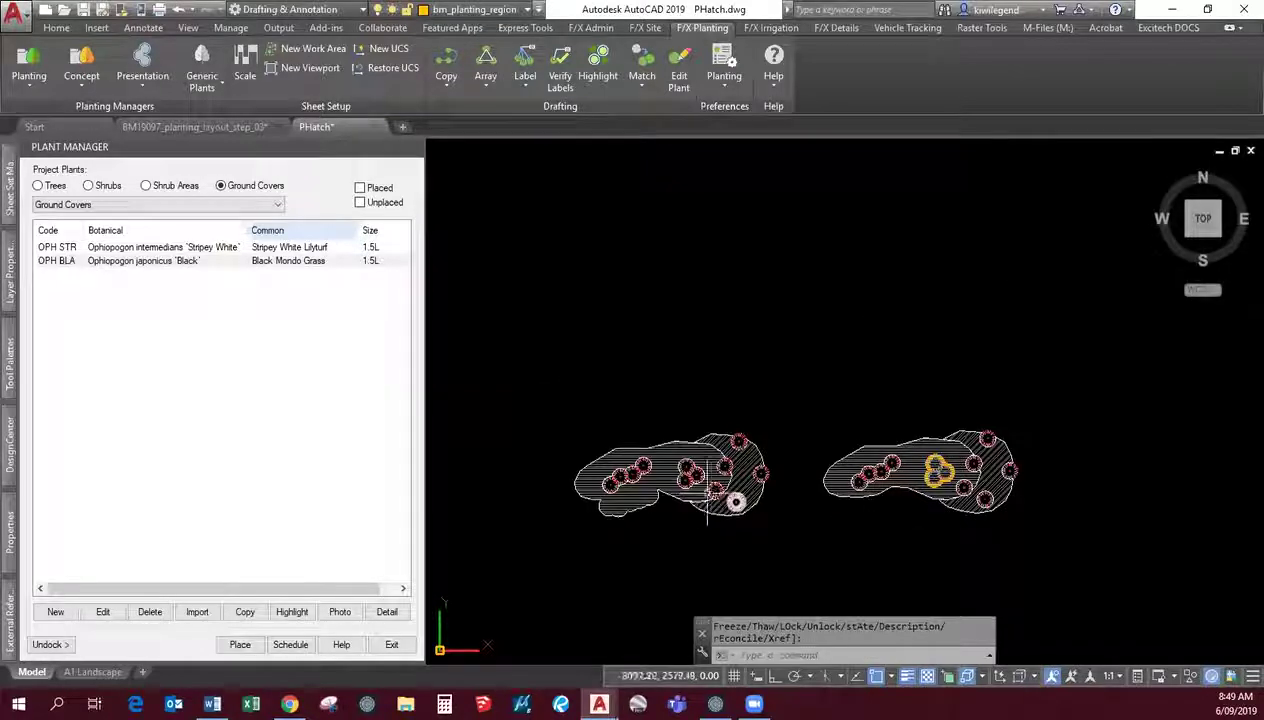
middle_drag(695, 548, 729, 475)
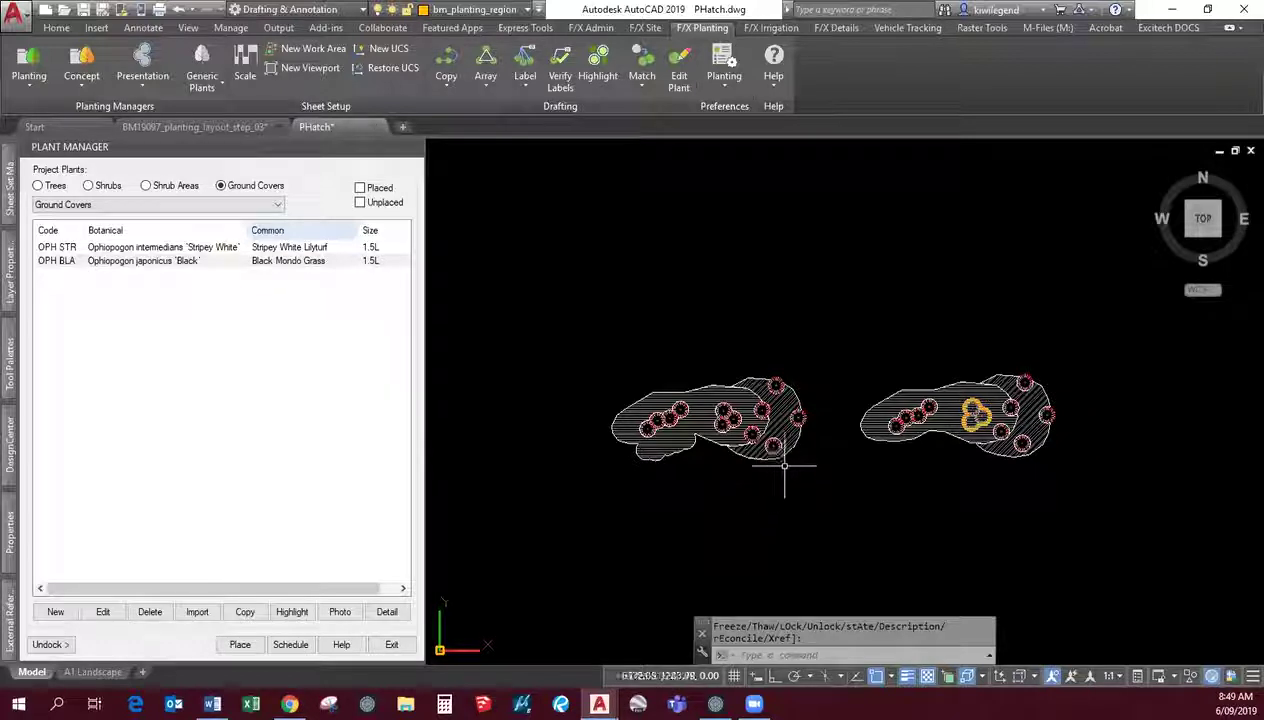
scroll(815, 429, up, 2)
middle_drag(815, 443, 818, 446)
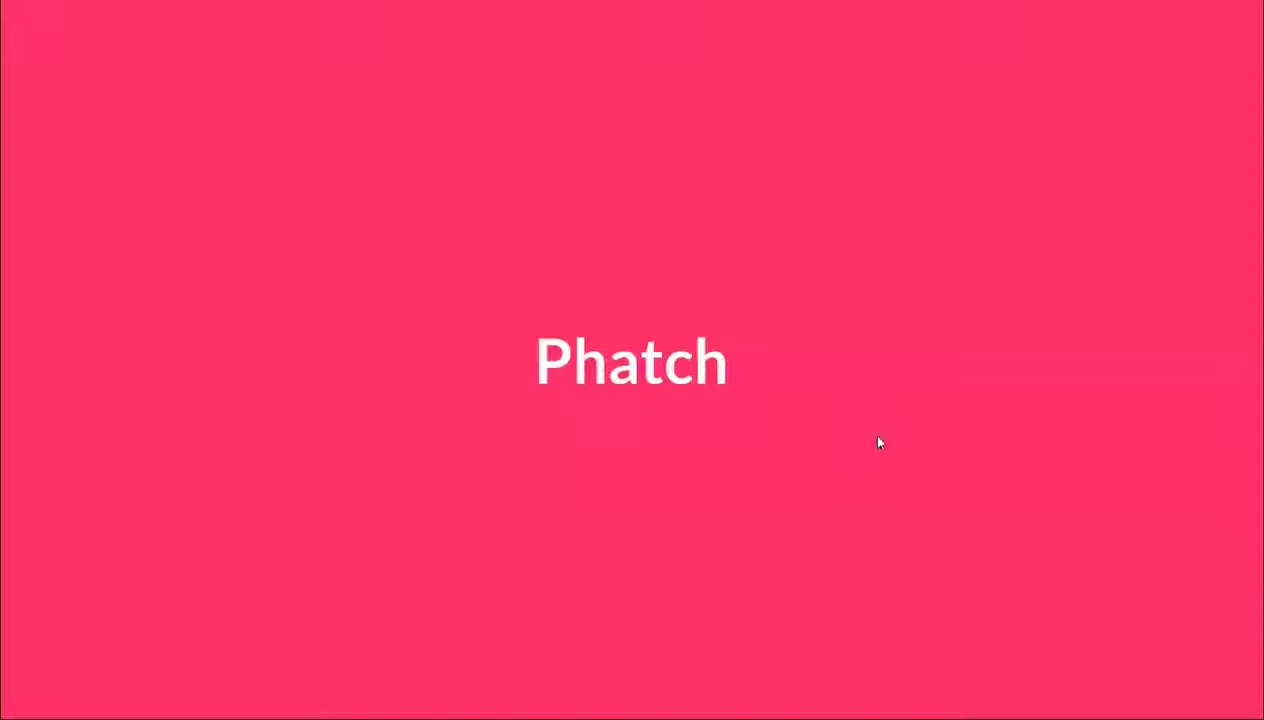
key(Right)
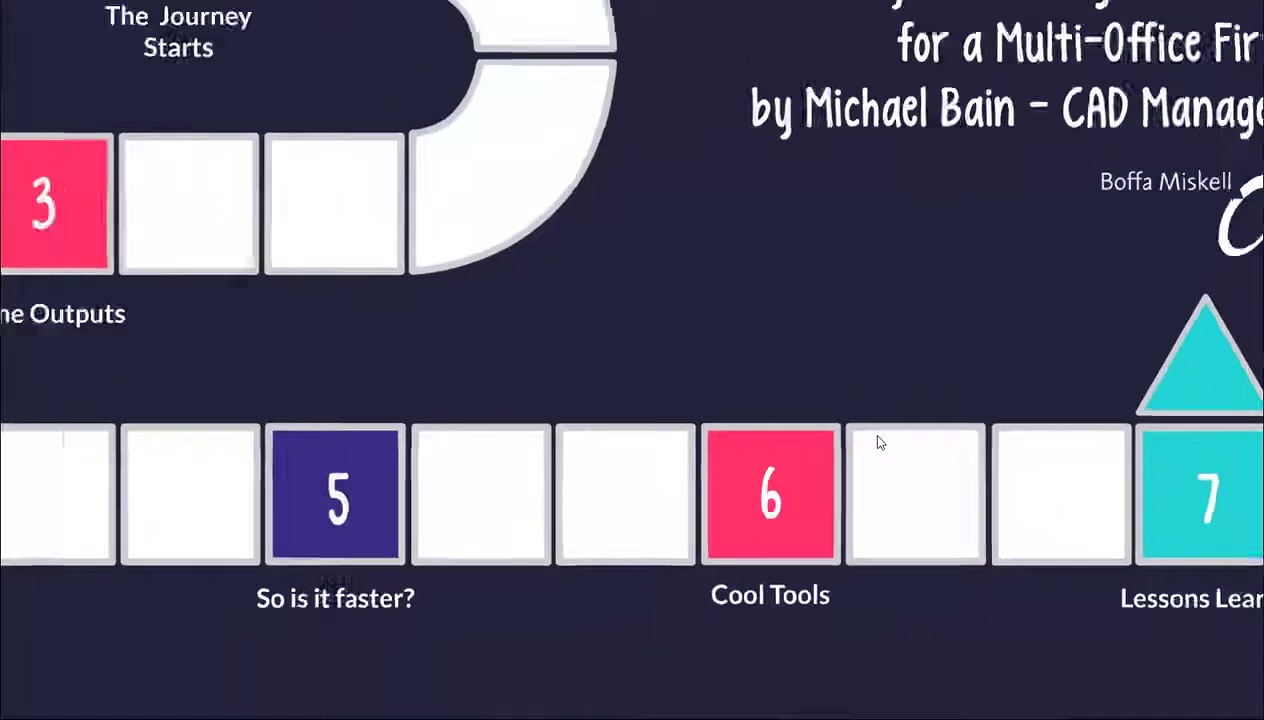